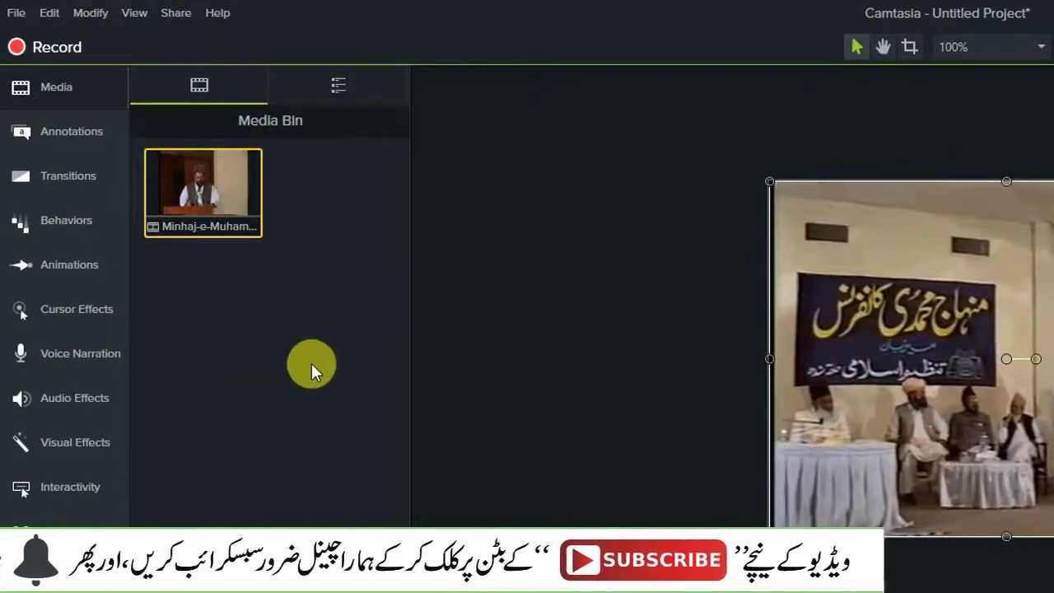
# Step: Browse the callout annotations and add the coral arrow text callout to Track 4 at the 0:24 playhead position
pyautogui.moveTo(195, 187)
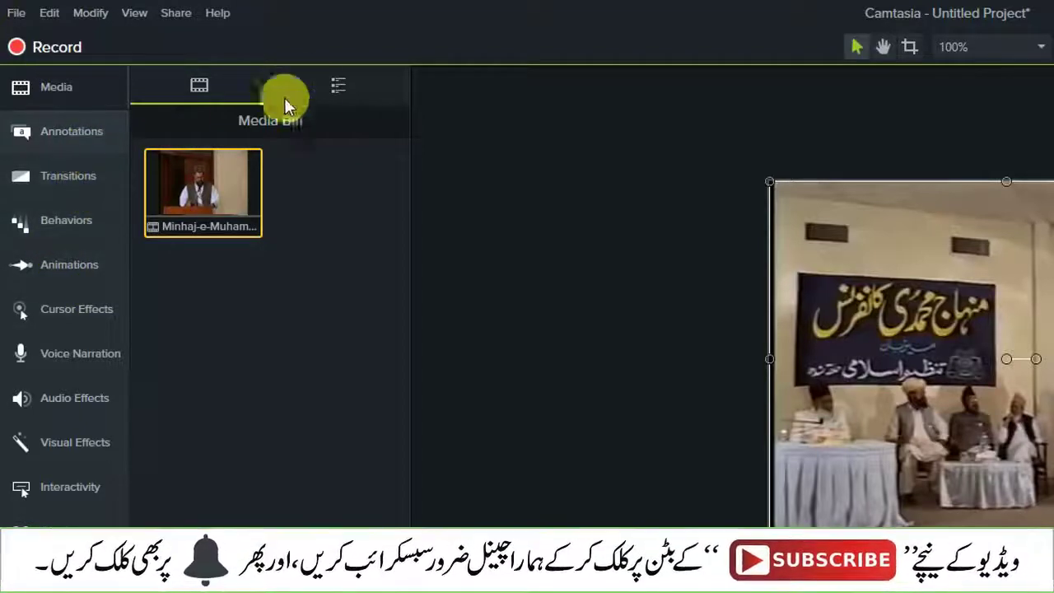
pyautogui.click(90, 133)
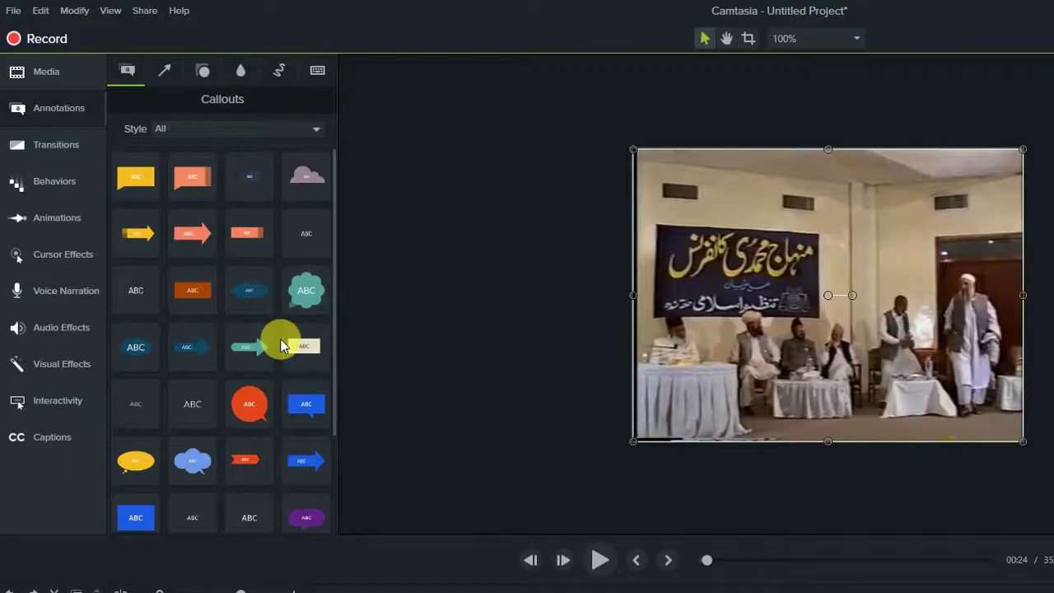
pyautogui.scroll(-2, 281, 341)
pyautogui.scroll(-1, 280, 344)
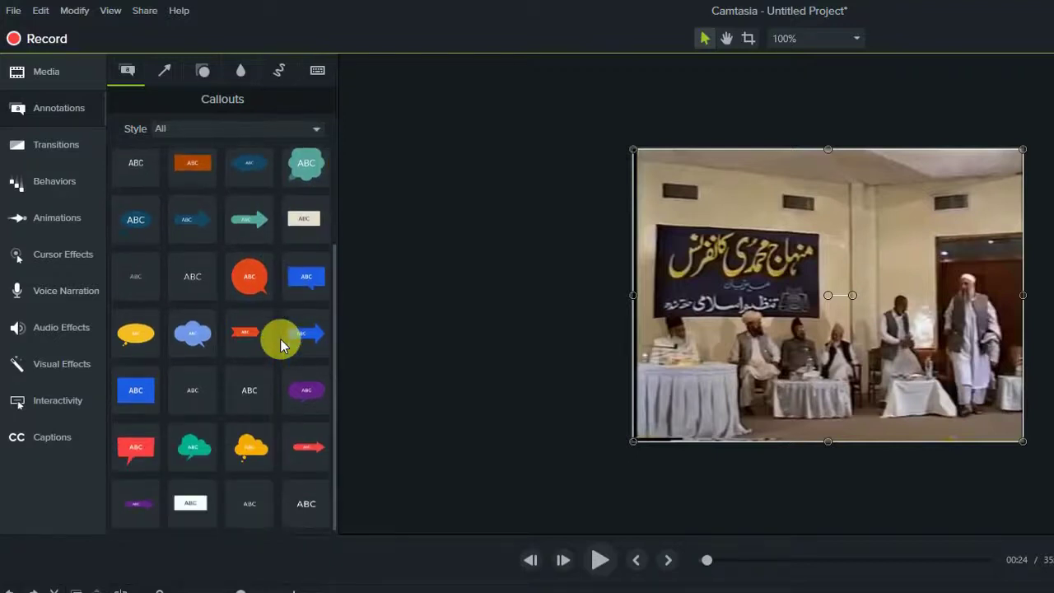
pyautogui.scroll(1, 280, 339)
pyautogui.scroll(1, 280, 338)
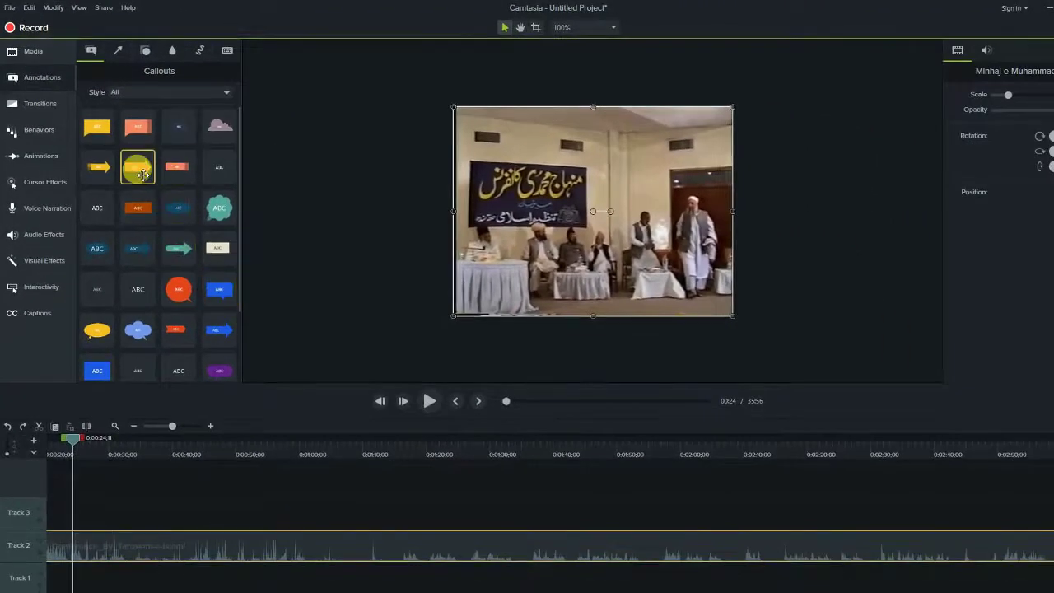
pyautogui.moveTo(144, 175); pyautogui.dragTo(64, 498)
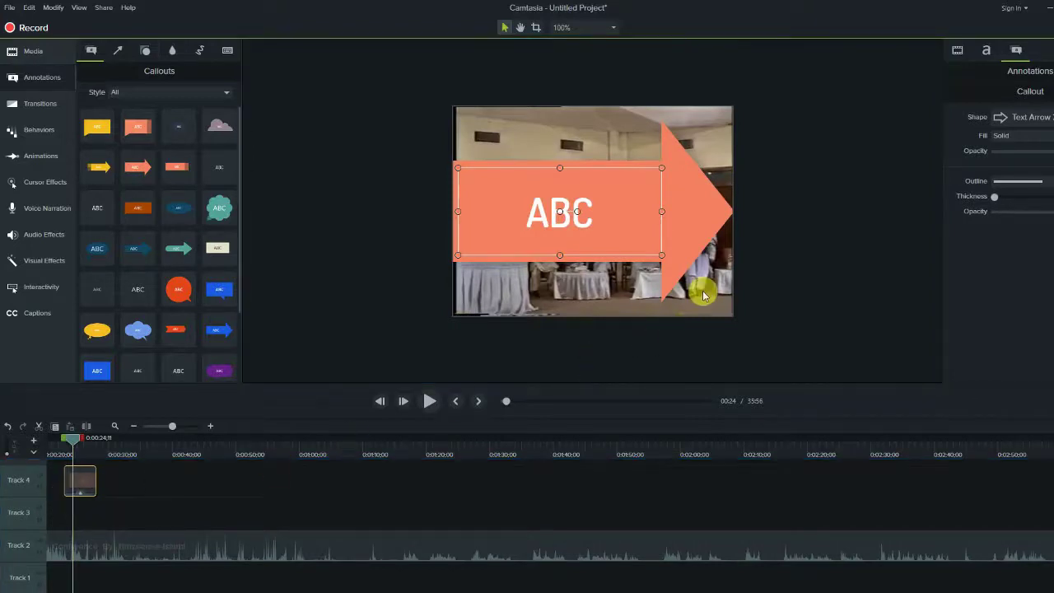
# Step: Shrink the arrow callout, place it above the banner's upper edge and replace its text with "Nukta"
pyautogui.moveTo(665, 260); pyautogui.dragTo(541, 195)
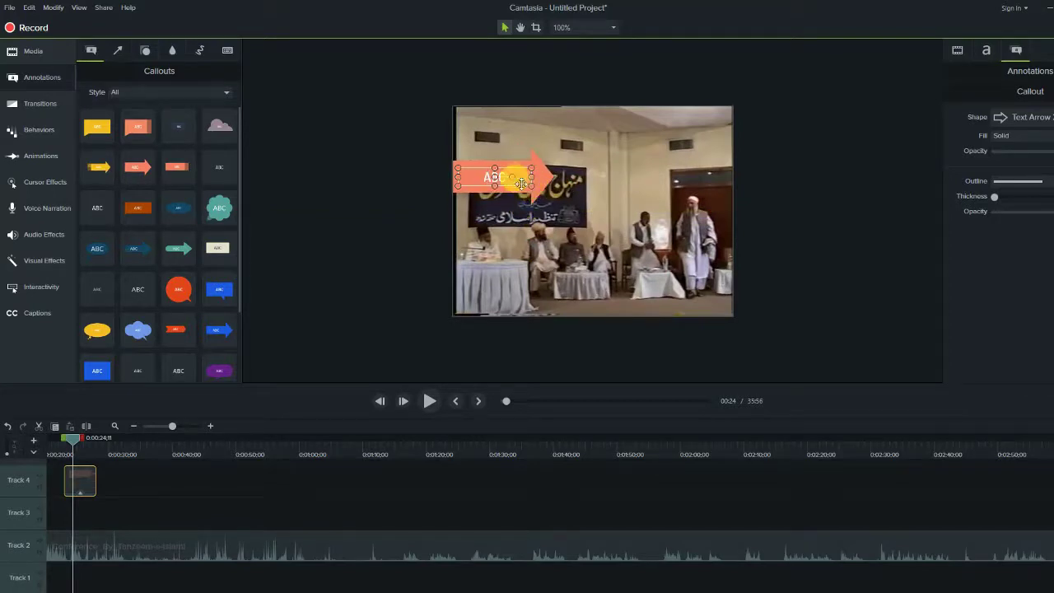
pyautogui.moveTo(511, 181); pyautogui.dragTo(589, 164)
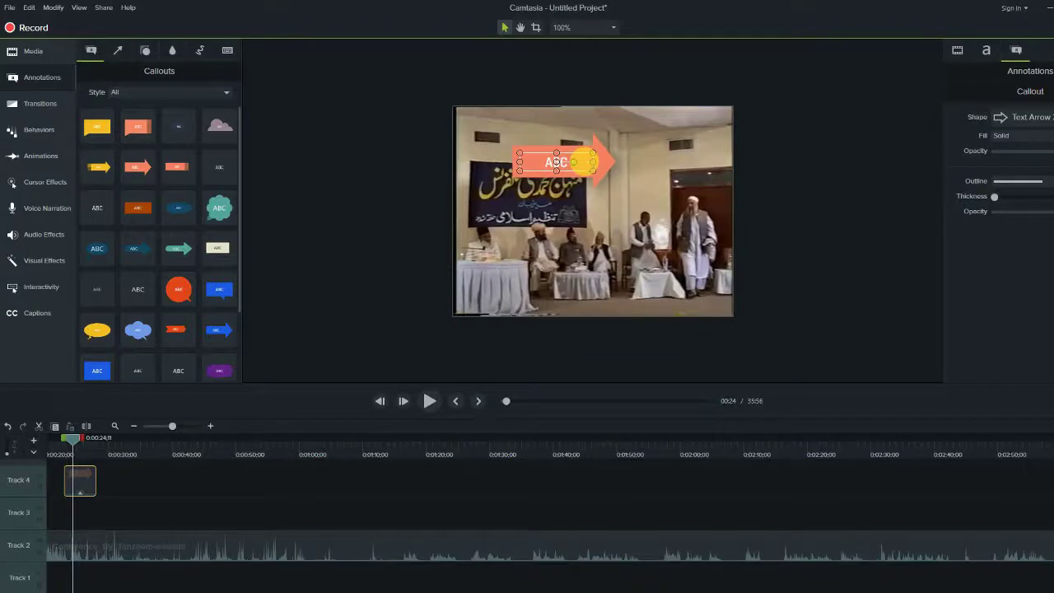
pyautogui.doubleClick(558, 168)
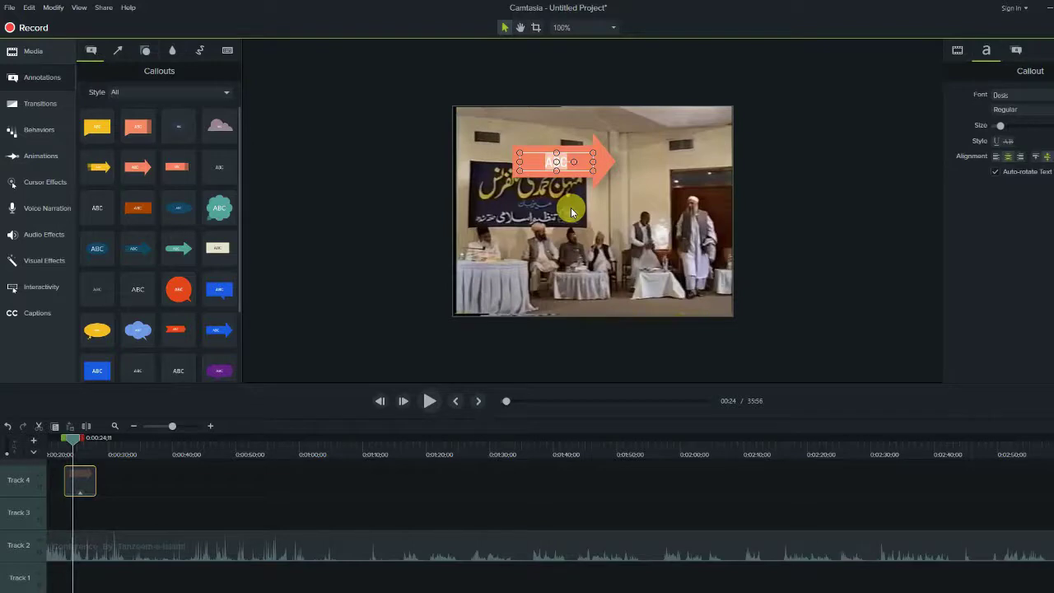
pyautogui.press('BackSpace')
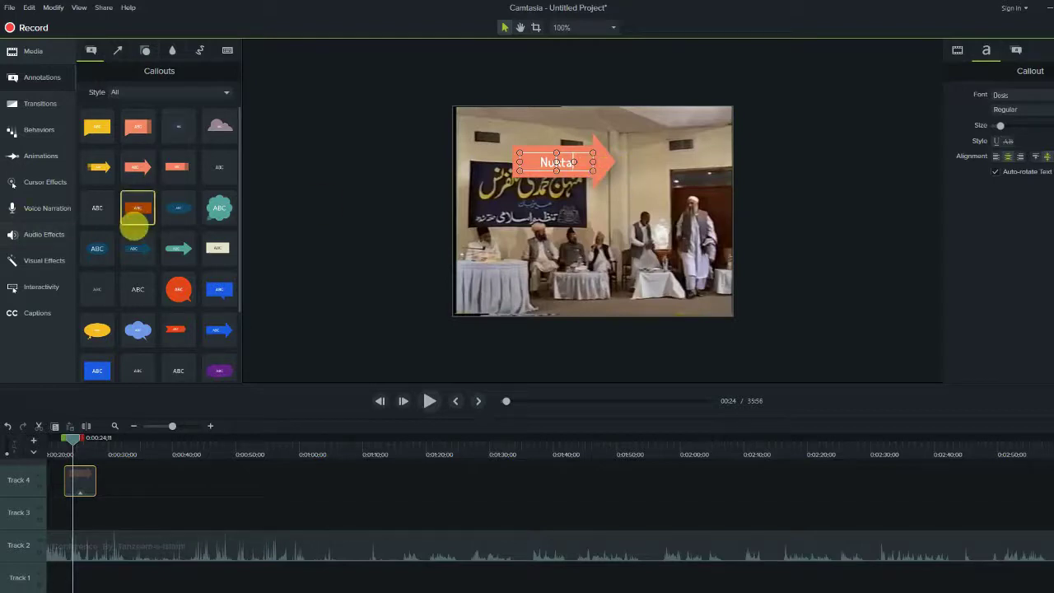
# Step: Add a plain white text callout to Track 4 at about 0:36 and shrink it into the video frame's upper-left area
pyautogui.moveTo(101, 217); pyautogui.dragTo(140, 482)
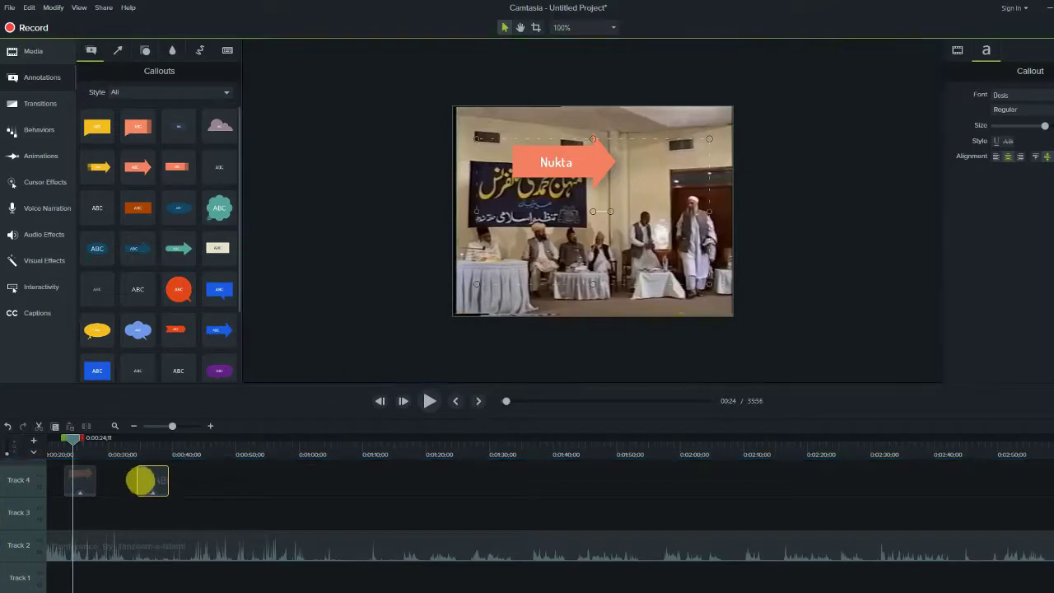
pyautogui.click(151, 445)
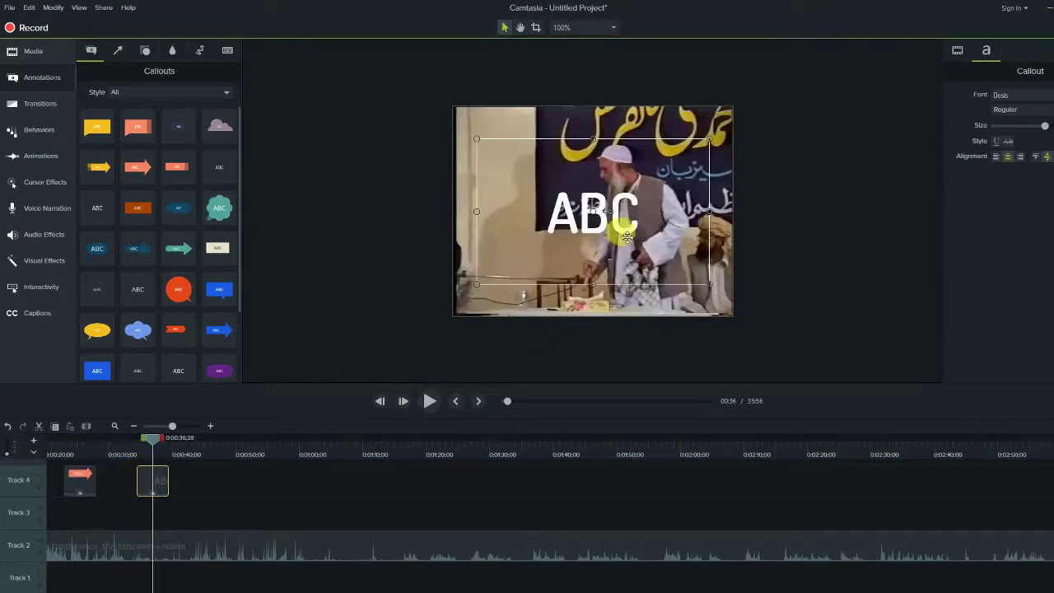
pyautogui.moveTo(710, 285); pyautogui.dragTo(568, 182)
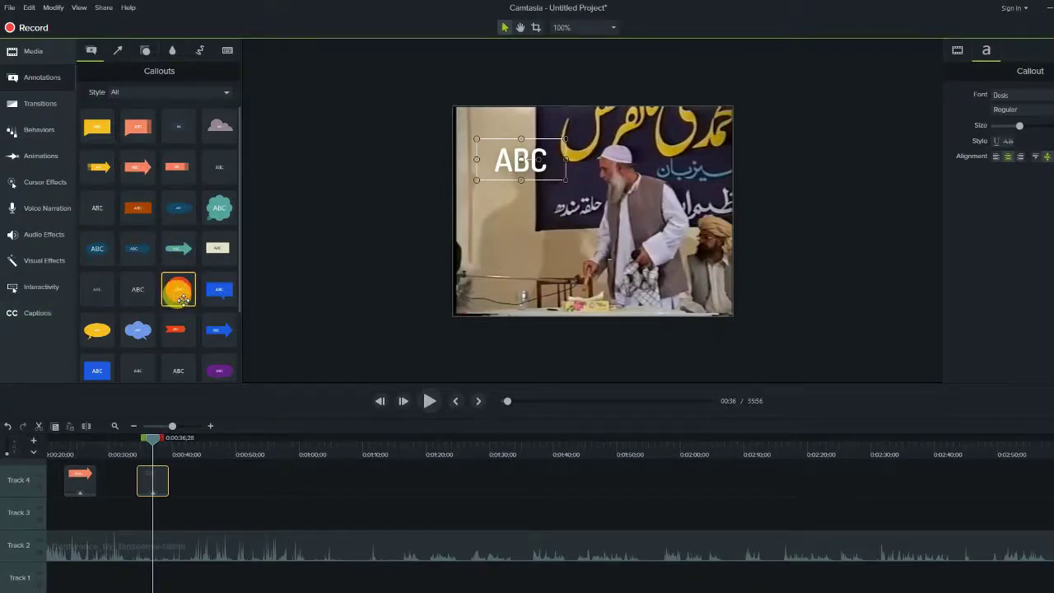
# Step: Add the white dotted arrow annotation to Track 4 at about 0:49 and place it beside the speaker's face
pyautogui.scroll(-2, 181, 298)
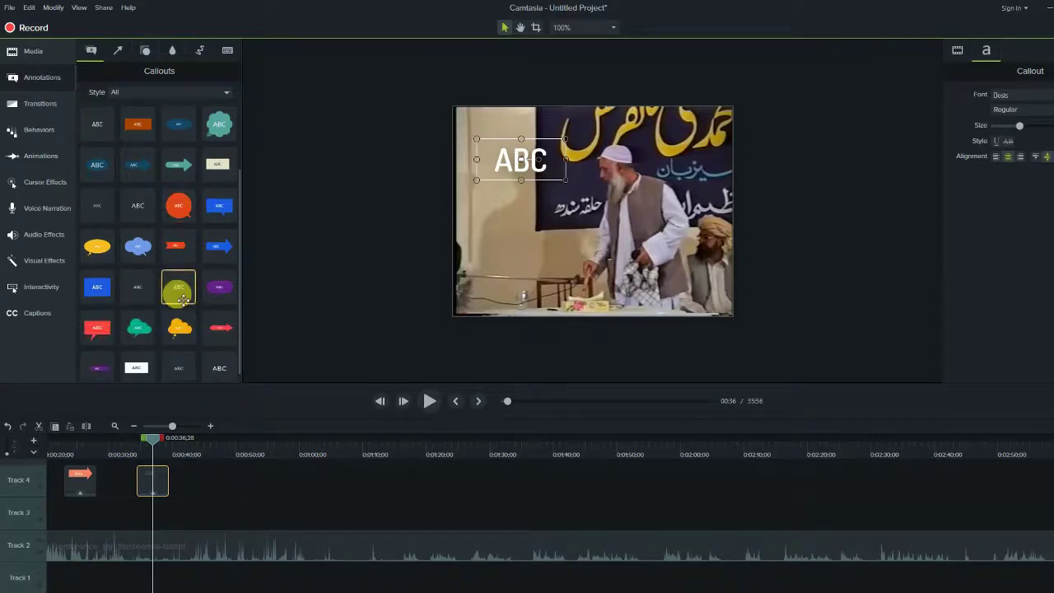
pyautogui.scroll(-1, 181, 298)
pyautogui.scroll(2, 198, 308)
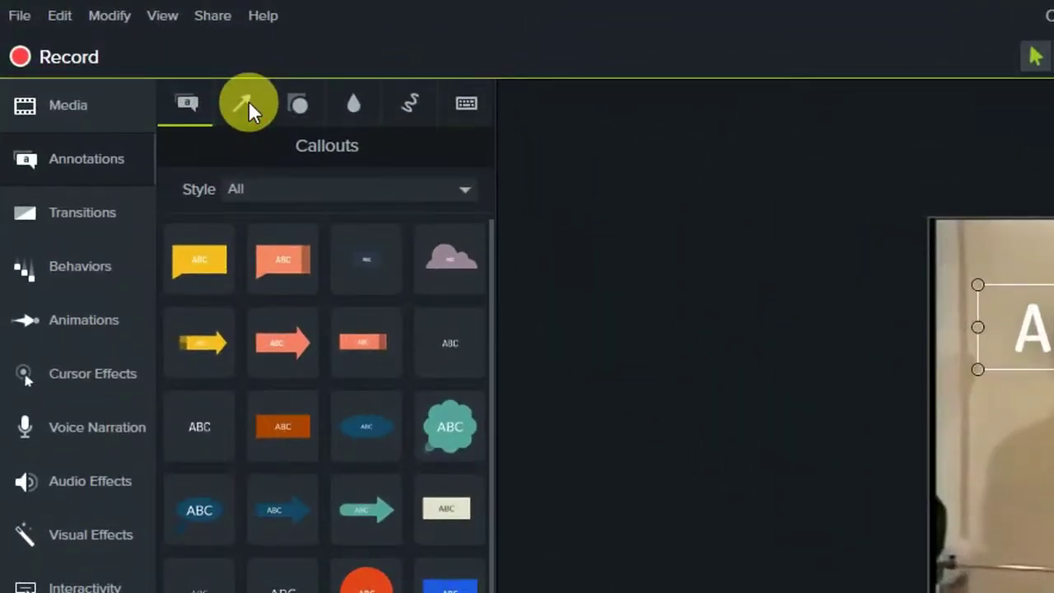
pyautogui.click(122, 51)
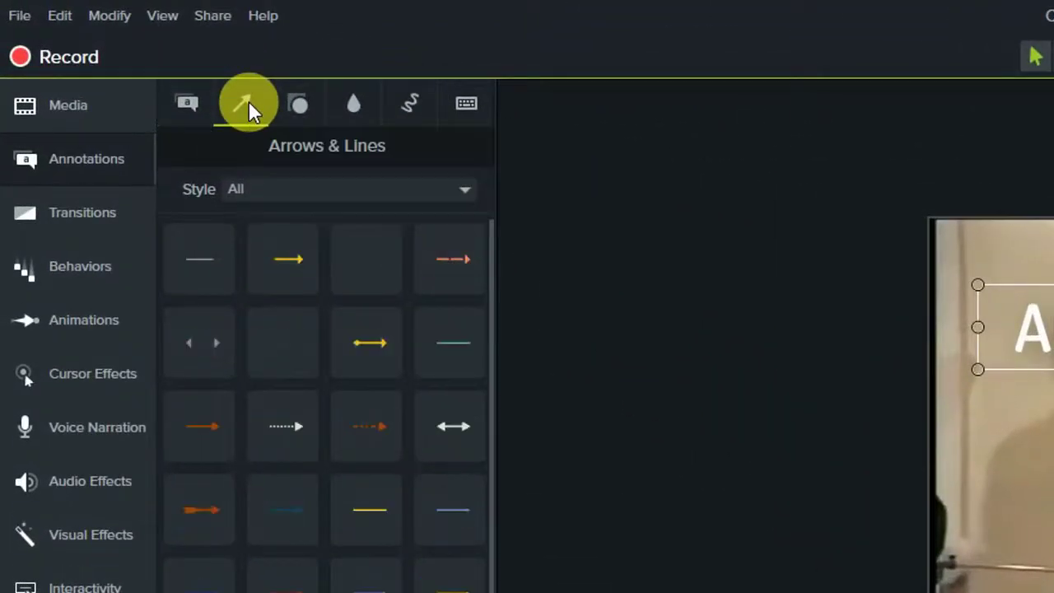
pyautogui.click(372, 508)
pyautogui.scroll(-1, 369, 500)
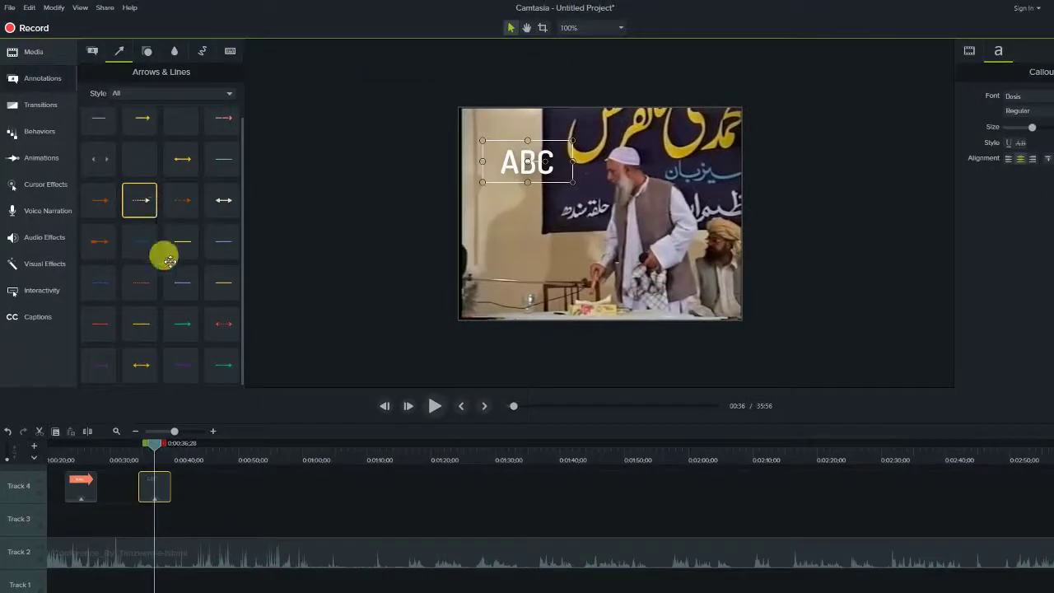
pyautogui.moveTo(308, 436); pyautogui.dragTo(215, 493)
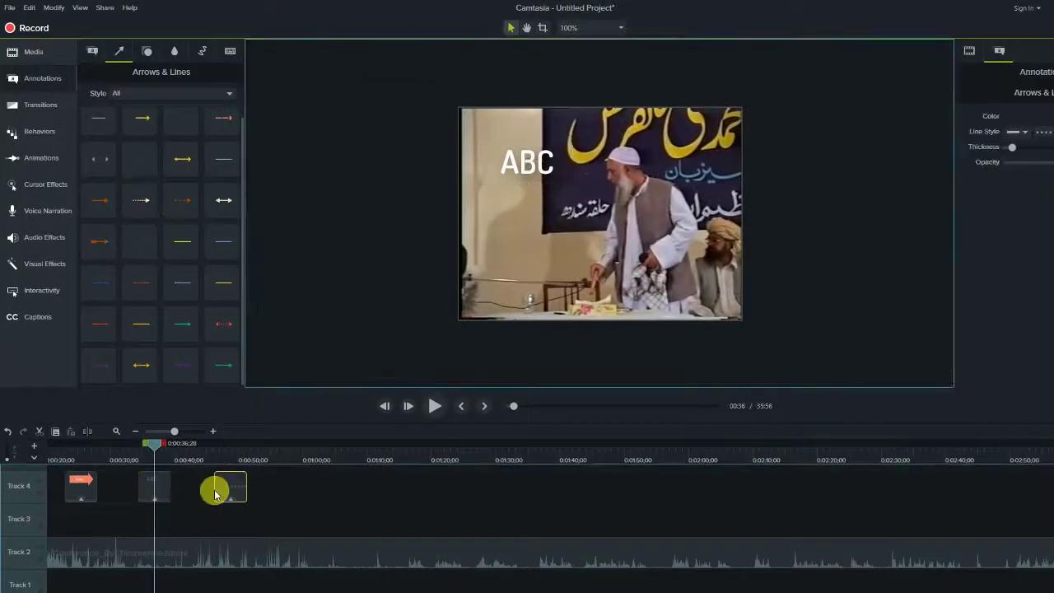
pyautogui.click(234, 447)
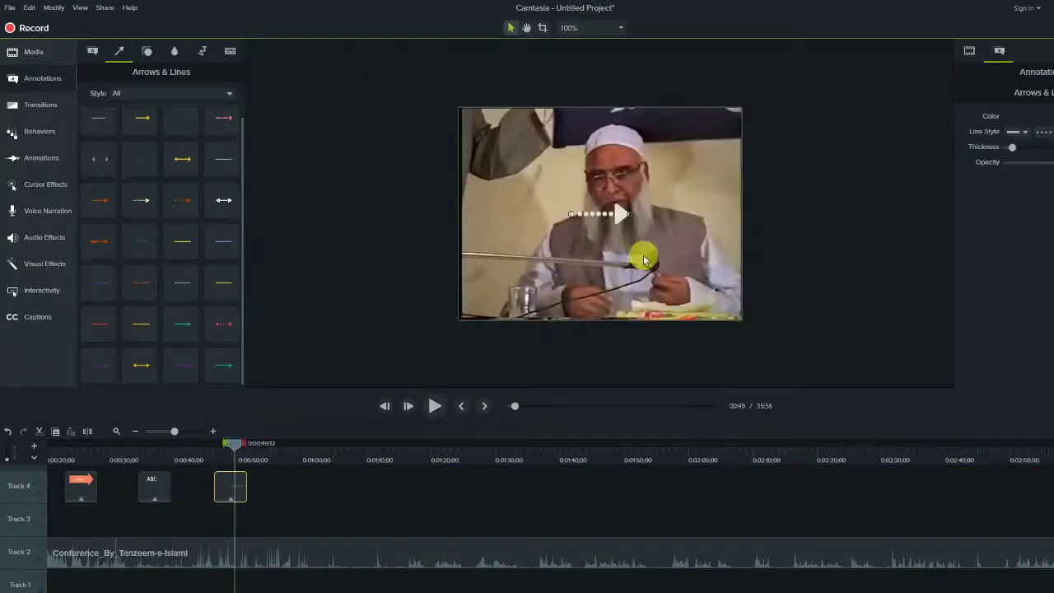
pyautogui.moveTo(628, 219)
pyautogui.mouseDown()
pyautogui.moveTo(565, 182)
pyautogui.moveTo(576, 223)
pyautogui.moveTo(694, 195)
pyautogui.moveTo(556, 247)
pyautogui.moveTo(555, 193)
pyautogui.mouseUp()
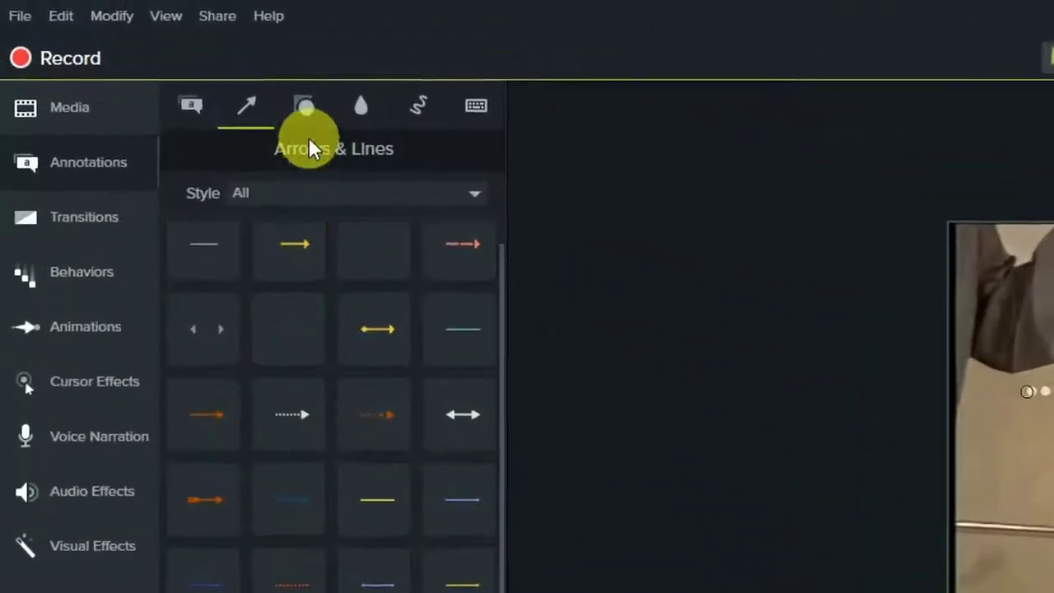
# Step: Add the white outlined rectangle shape to Track 4 at about 1:01 and shift it slightly up and left on the video
pyautogui.click(146, 51)
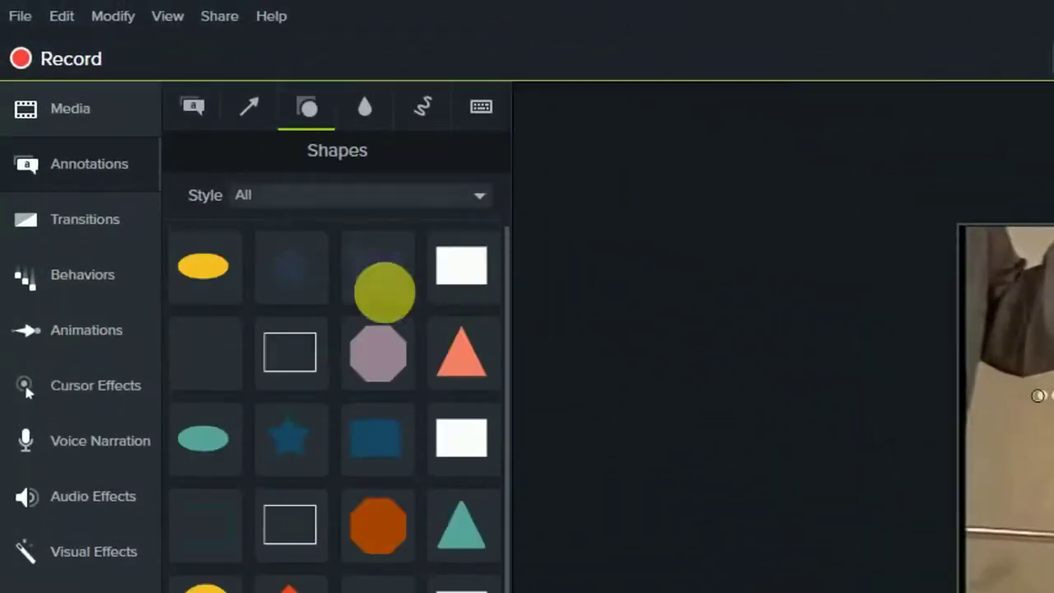
pyautogui.scroll(-2, 373, 542)
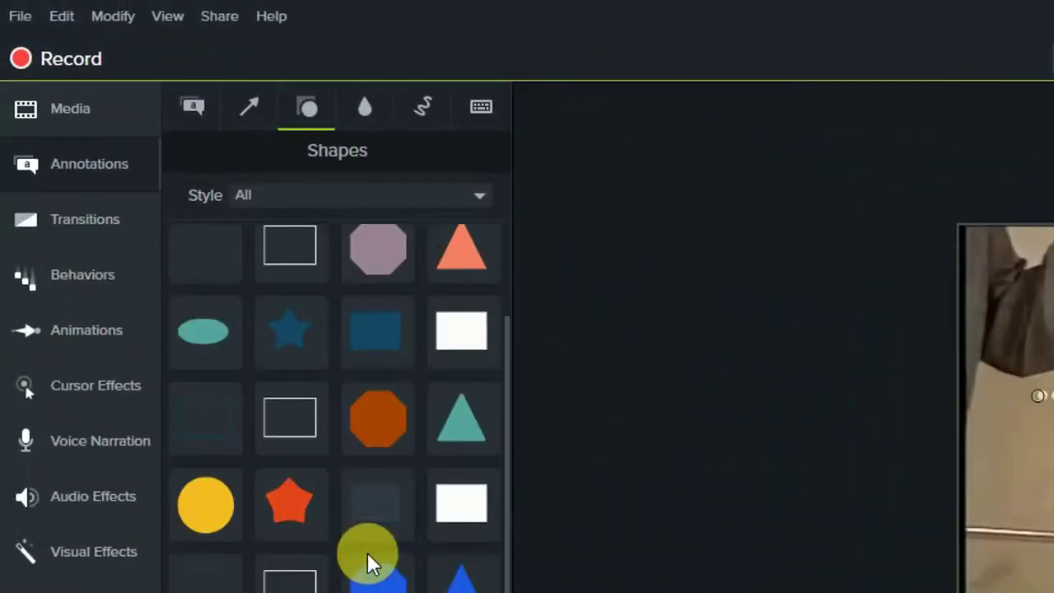
pyautogui.scroll(2, 356, 535)
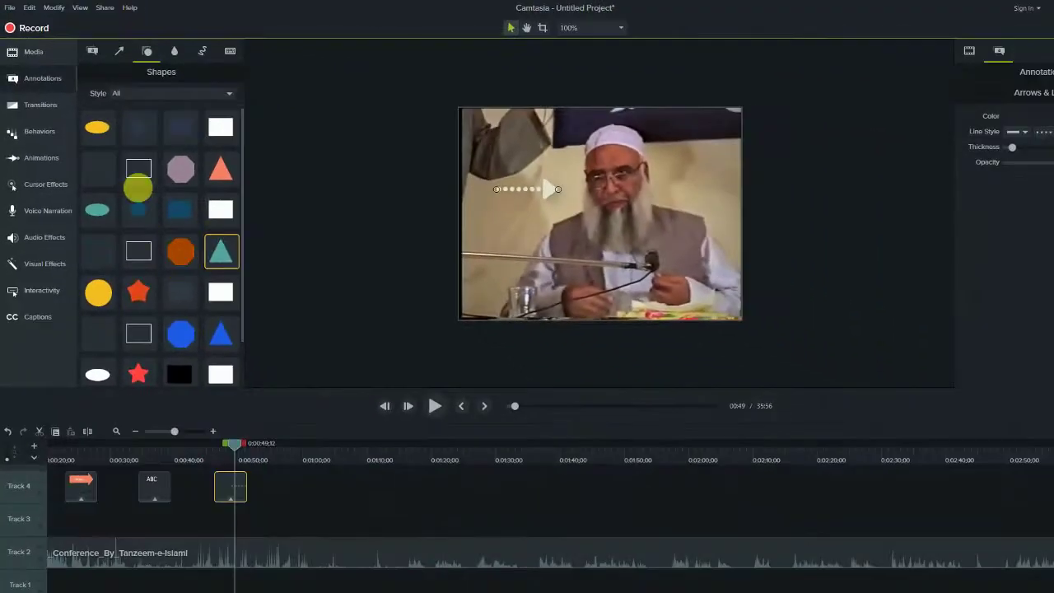
pyautogui.moveTo(137, 187); pyautogui.dragTo(293, 499)
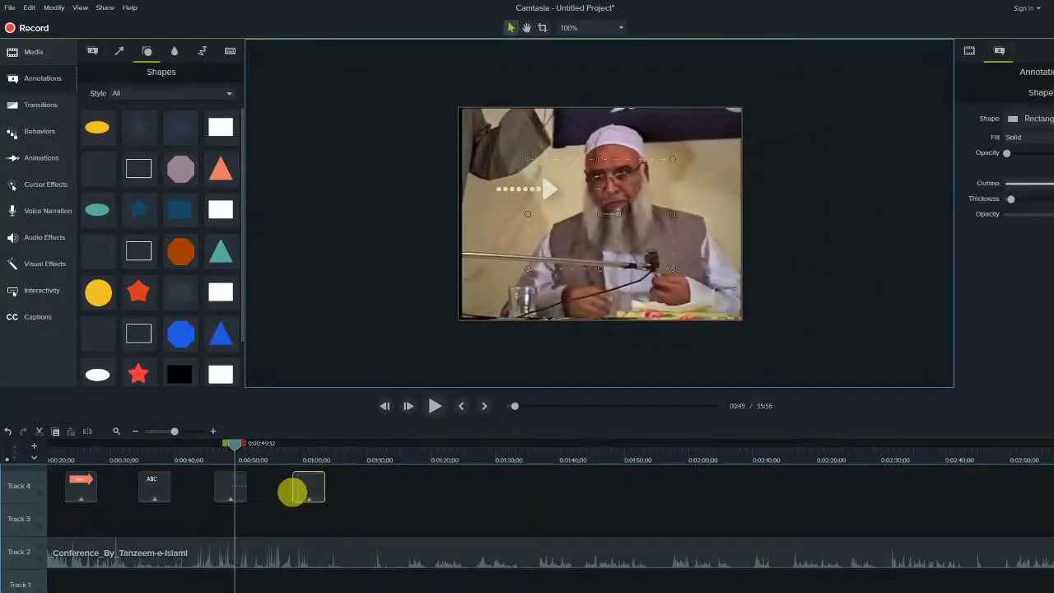
pyautogui.click(308, 445)
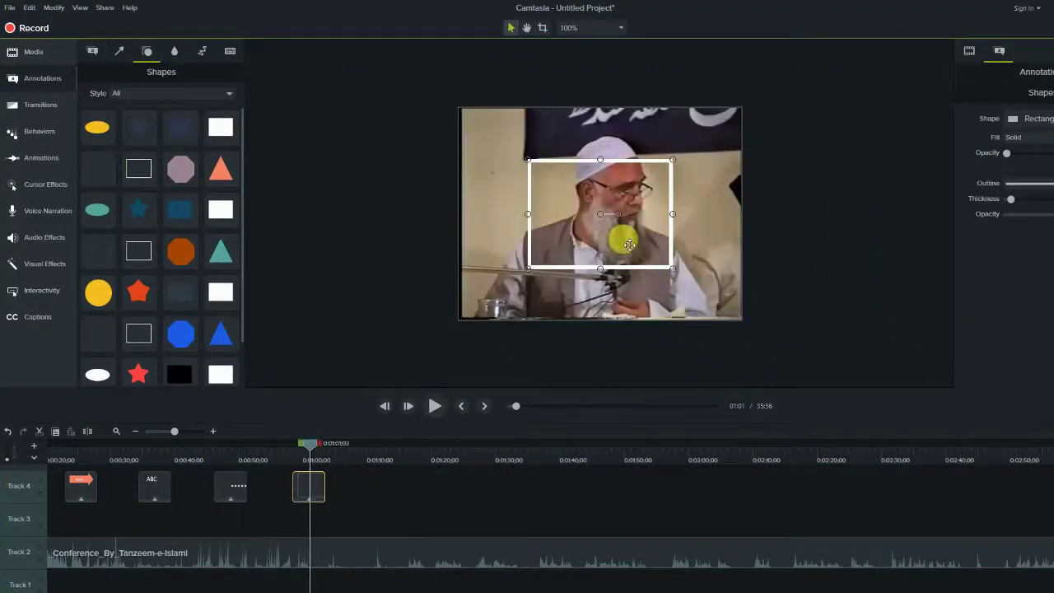
pyautogui.moveTo(629, 244); pyautogui.dragTo(605, 230)
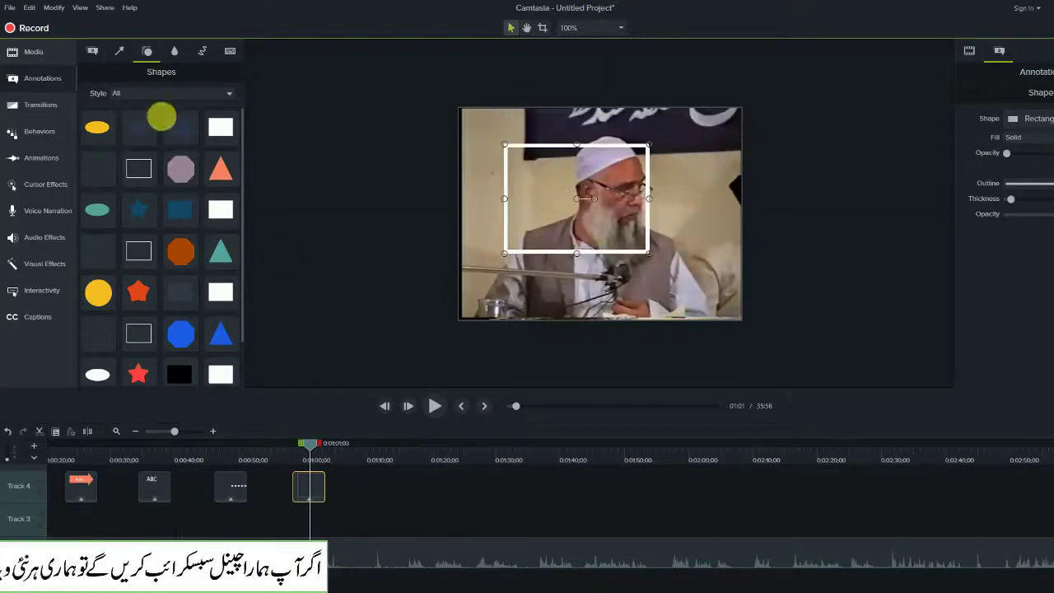
# Step: Add a Blur annotation to Track 4 at about 1:07 and move it over the second man at the video frame's right edge
pyautogui.click(174, 51)
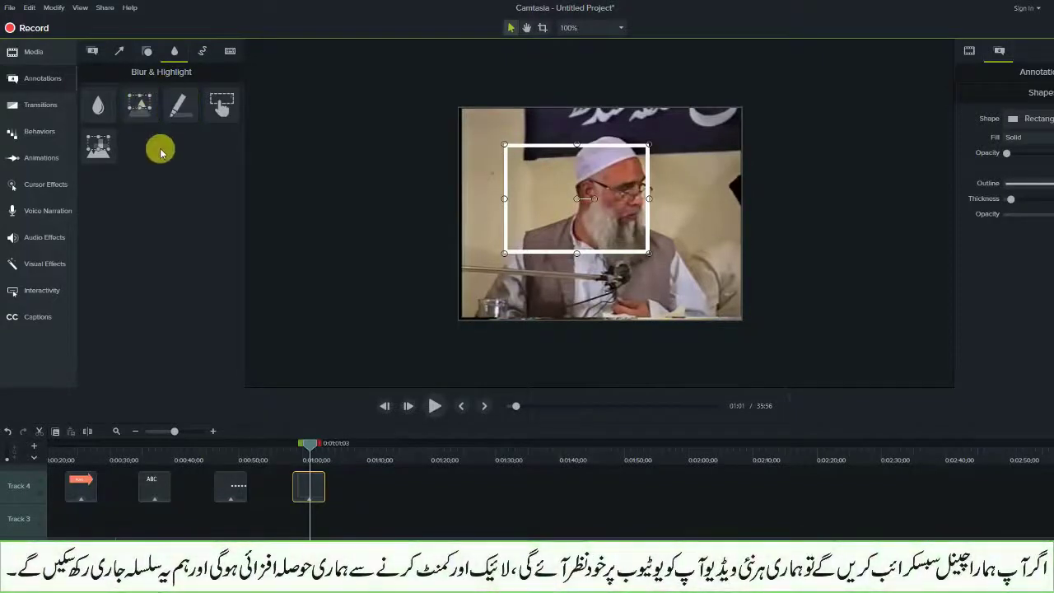
pyautogui.click(349, 448)
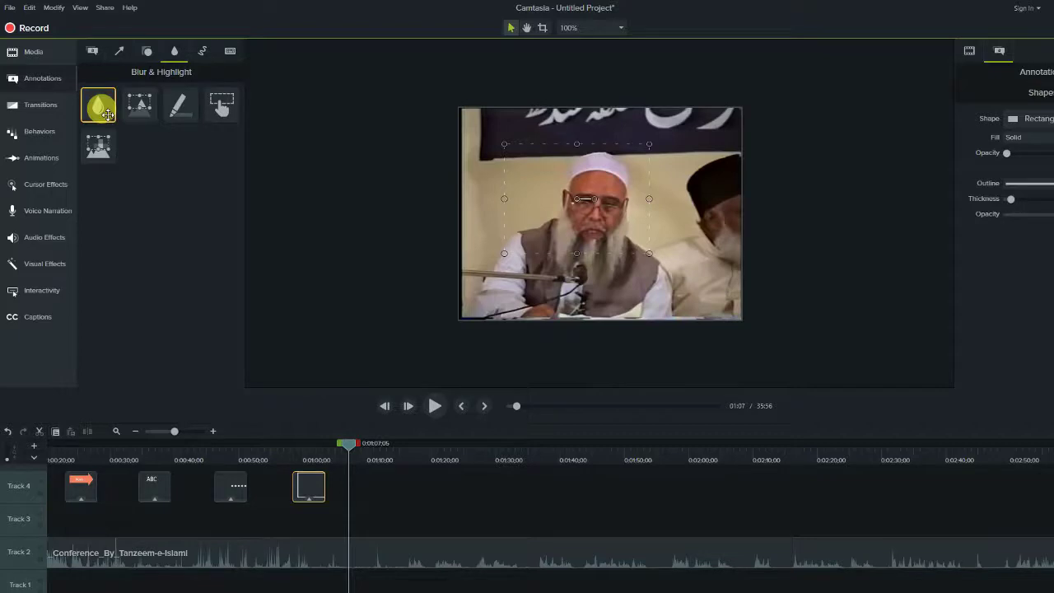
pyautogui.moveTo(107, 114); pyautogui.dragTo(683, 263)
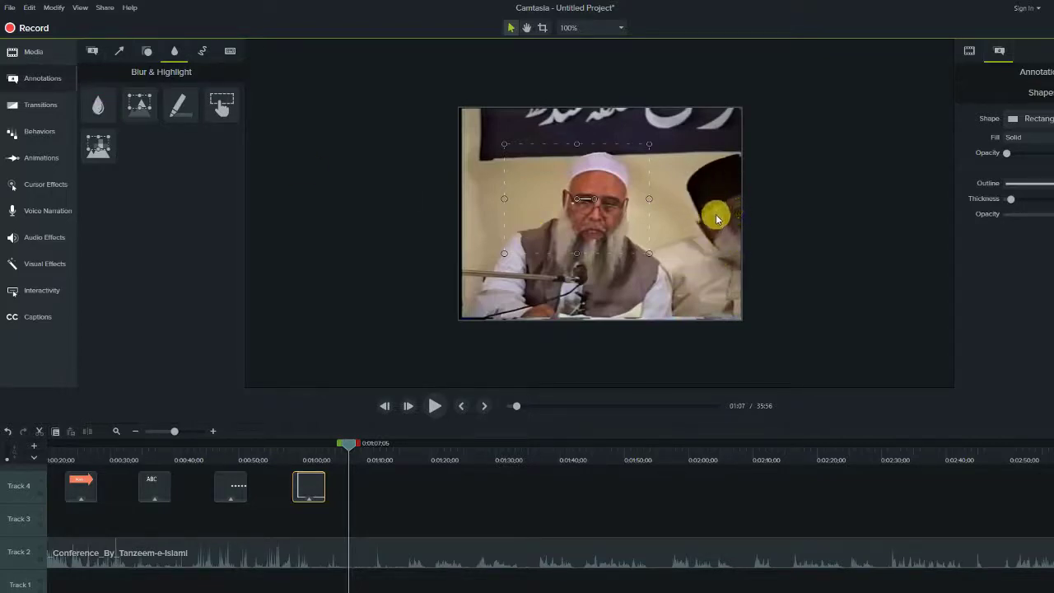
pyautogui.moveTo(105, 114); pyautogui.dragTo(343, 498)
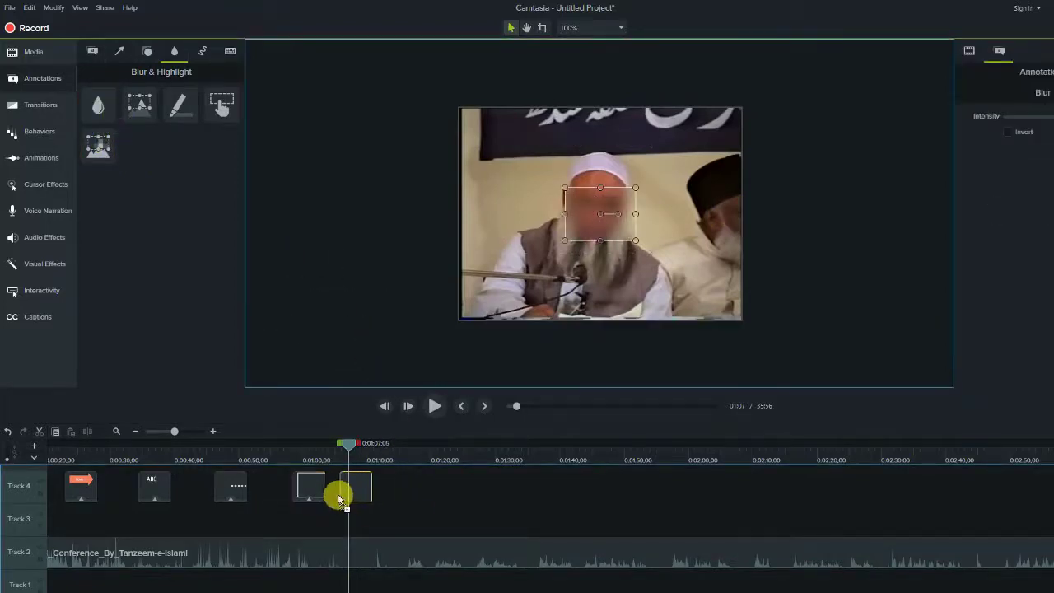
pyautogui.click(356, 486)
pyautogui.moveTo(593, 237); pyautogui.dragTo(712, 243)
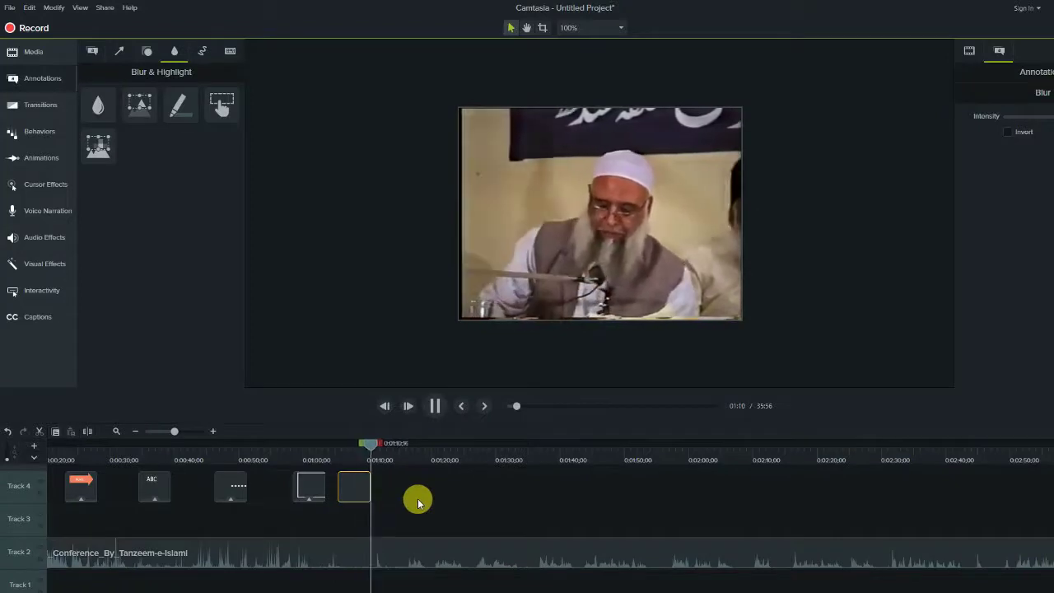
pyautogui.press('space')
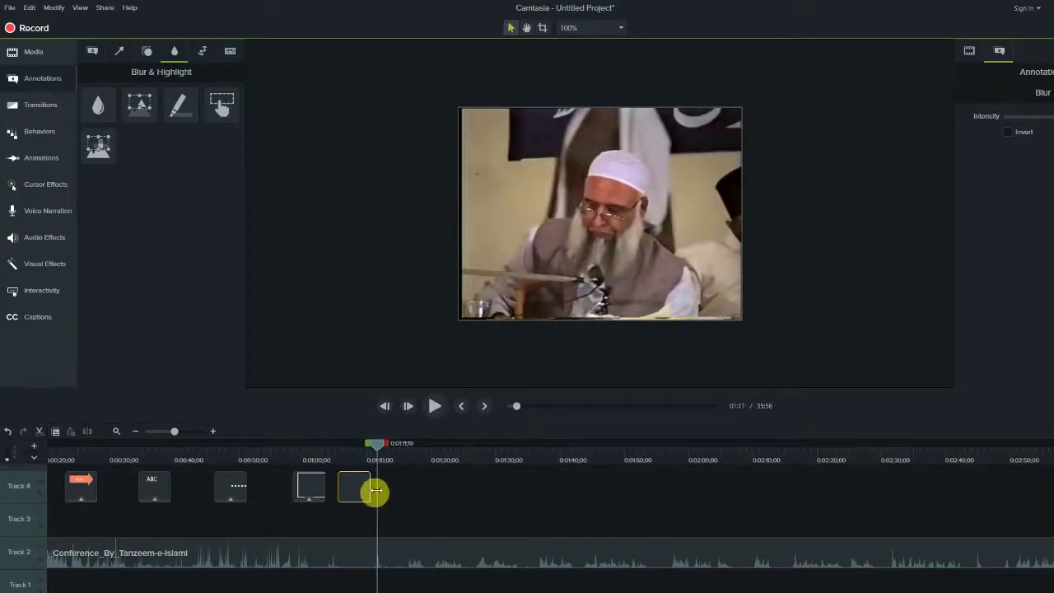
pyautogui.moveTo(375, 491)
pyautogui.mouseDown()
pyautogui.moveTo(668, 477)
pyautogui.moveTo(481, 504)
pyautogui.moveTo(379, 504)
pyautogui.mouseUp()
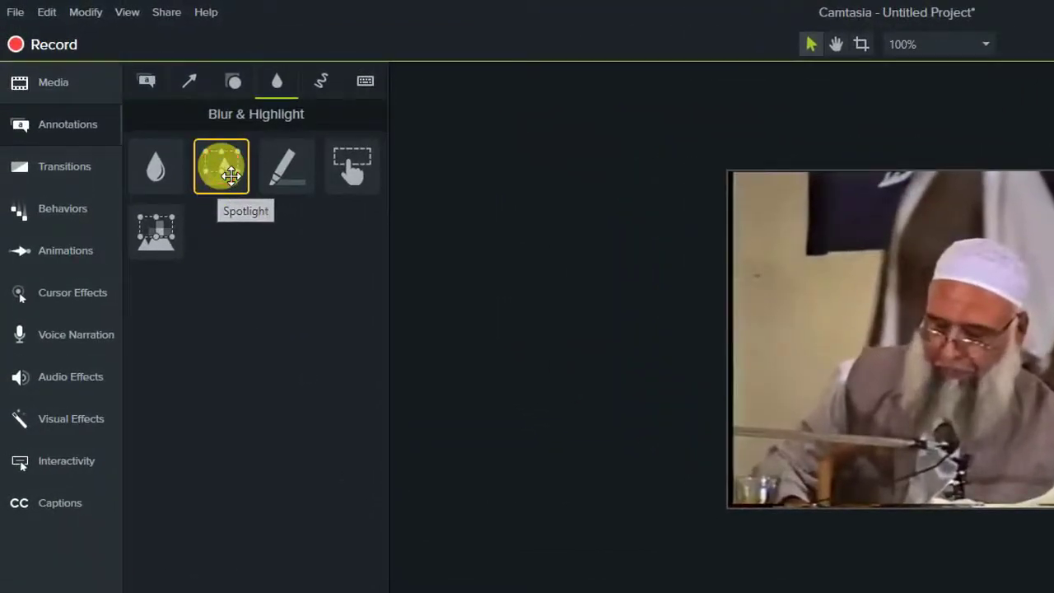
# Step: Add a Spotlight annotation to Track 4 at about 1:18, then enlarge and move it over the man at the video frame's right edge
pyautogui.moveTo(231, 175); pyautogui.dragTo(394, 479)
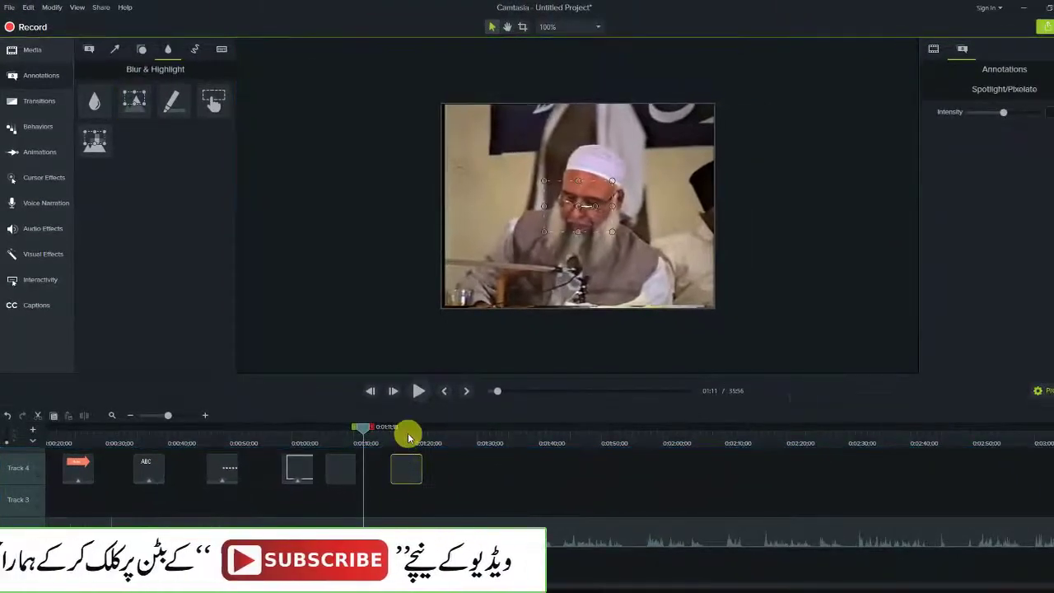
pyautogui.click(408, 427)
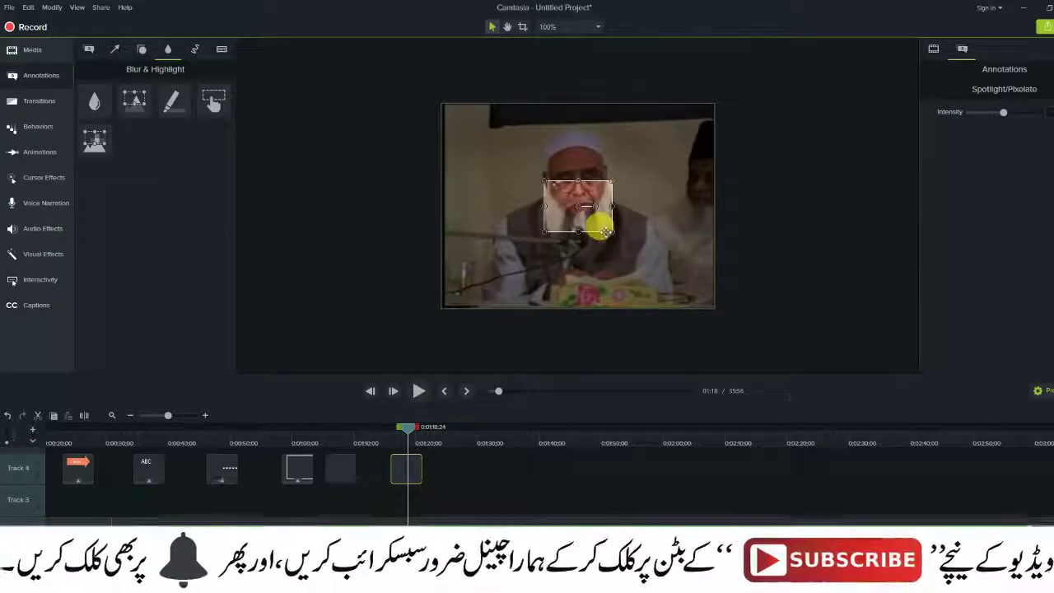
pyautogui.moveTo(605, 233); pyautogui.dragTo(682, 241)
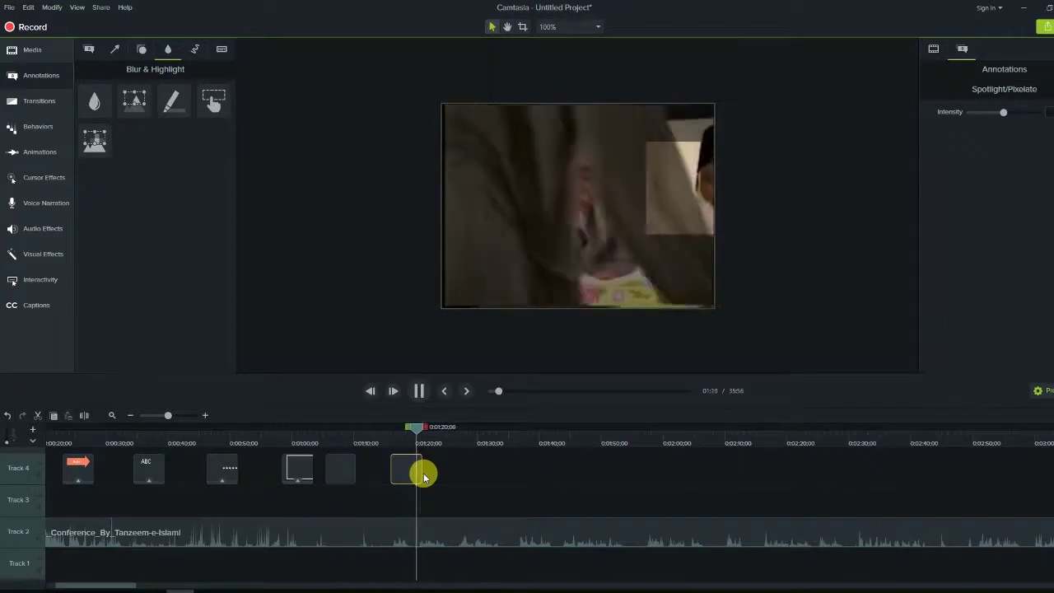
# Step: Try extending the Spotlight clip on Track 4 to about 1:37 with a playback check, and trim it back to end at about 1:20
pyautogui.moveTo(514, 478); pyautogui.dragTo(513, 473)
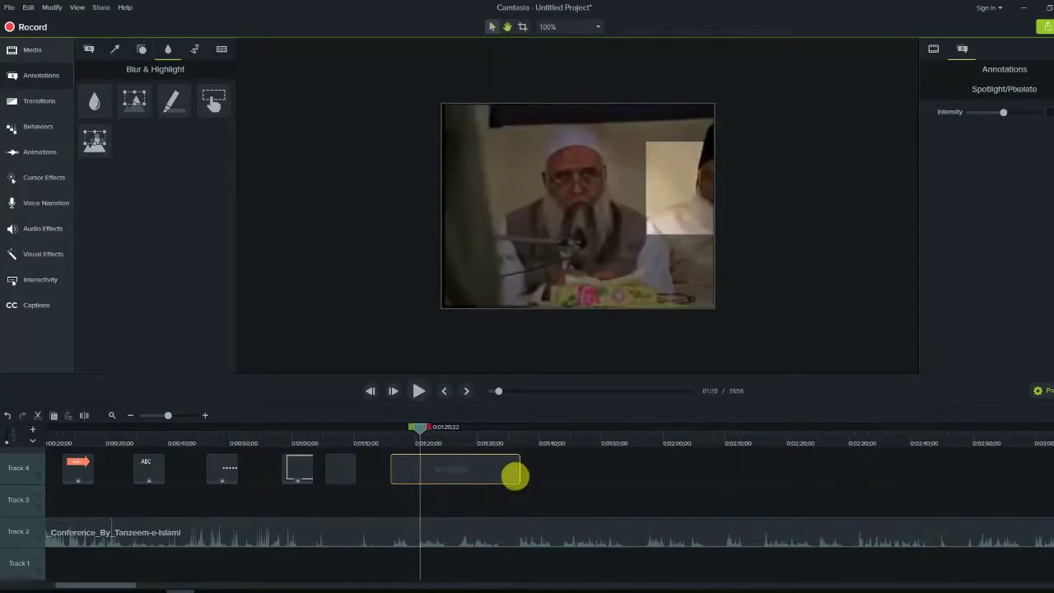
pyautogui.press('space')
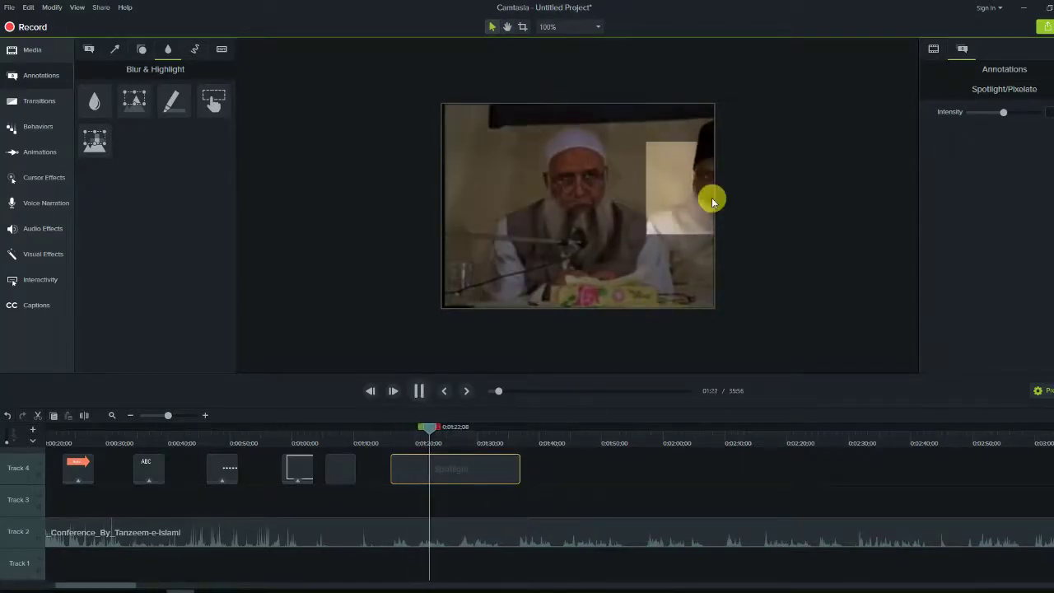
pyautogui.press('space')
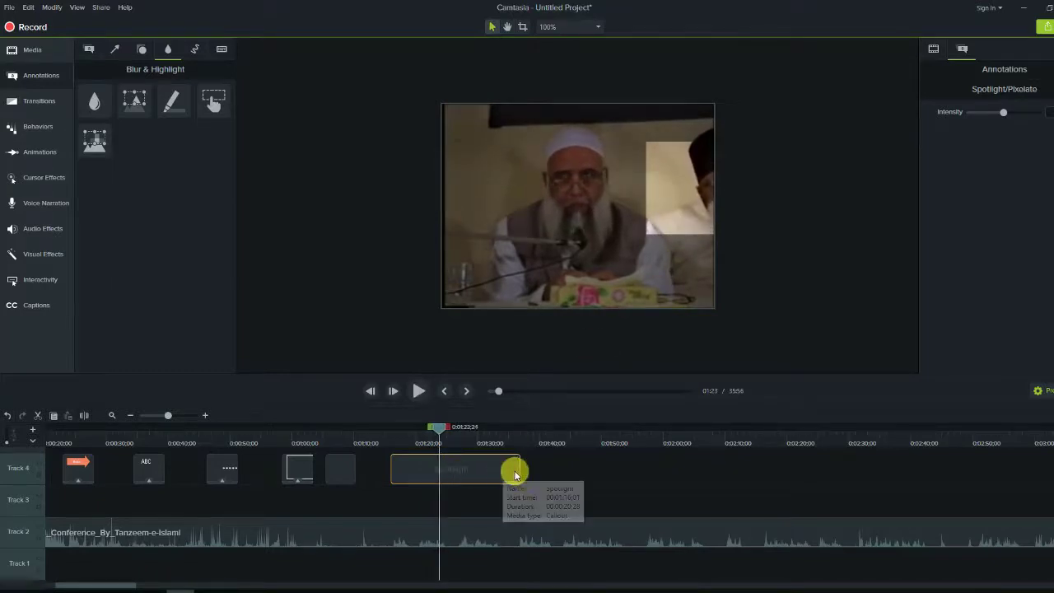
pyautogui.moveTo(520, 472); pyautogui.dragTo(423, 476)
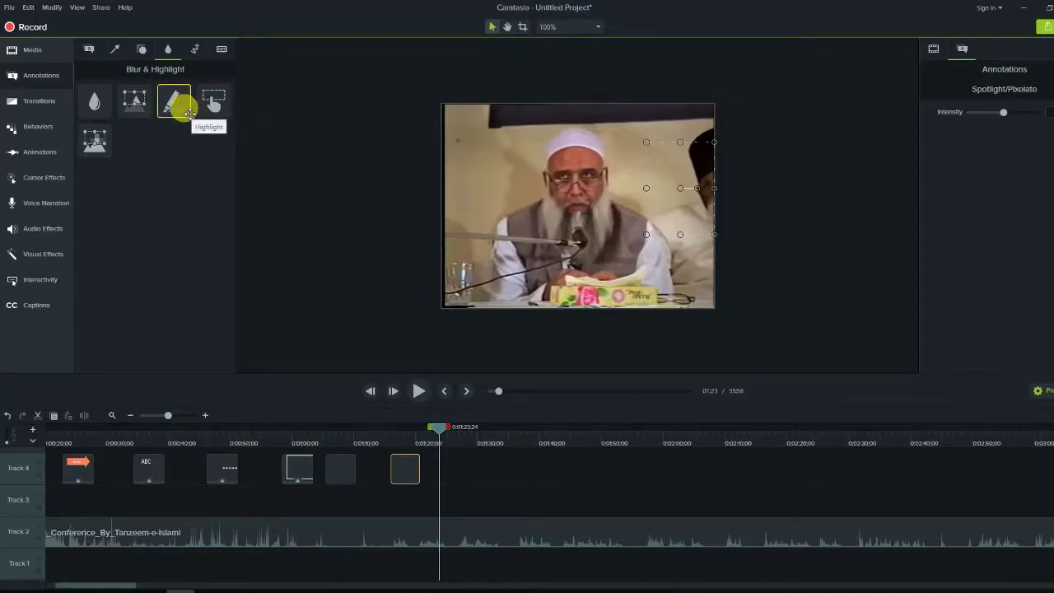
# Step: Add a Highlight annotation to Track 4 at about 1:30, place it over the glass in the video's lower-left corner, and preview it
pyautogui.moveTo(179, 106)
pyautogui.mouseDown()
pyautogui.moveTo(371, 322)
pyautogui.moveTo(481, 474)
pyautogui.mouseUp()
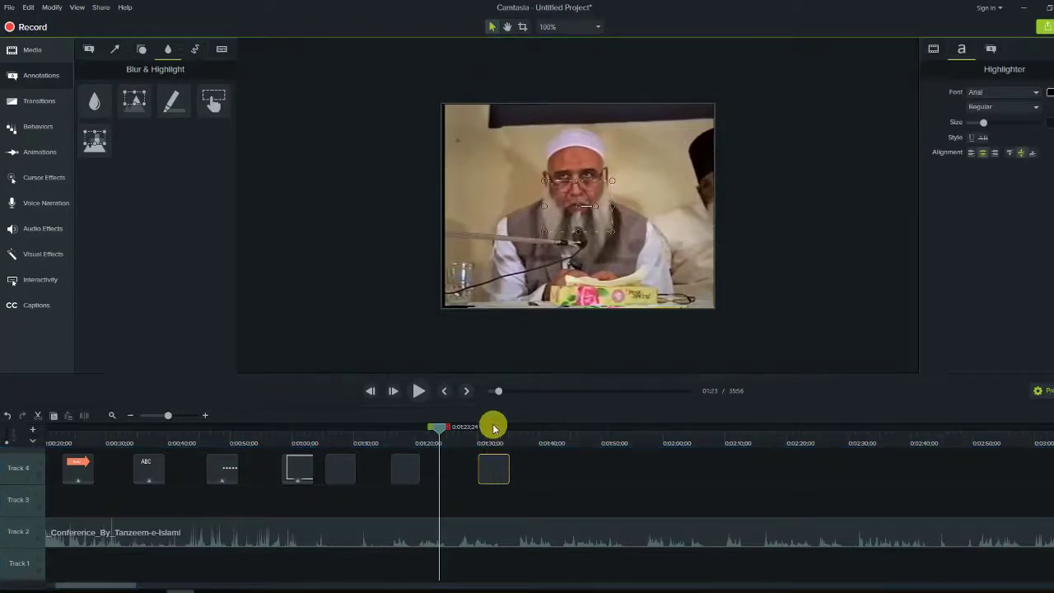
pyautogui.click(494, 428)
pyautogui.moveTo(562, 226); pyautogui.dragTo(467, 301)
pyautogui.click(506, 217)
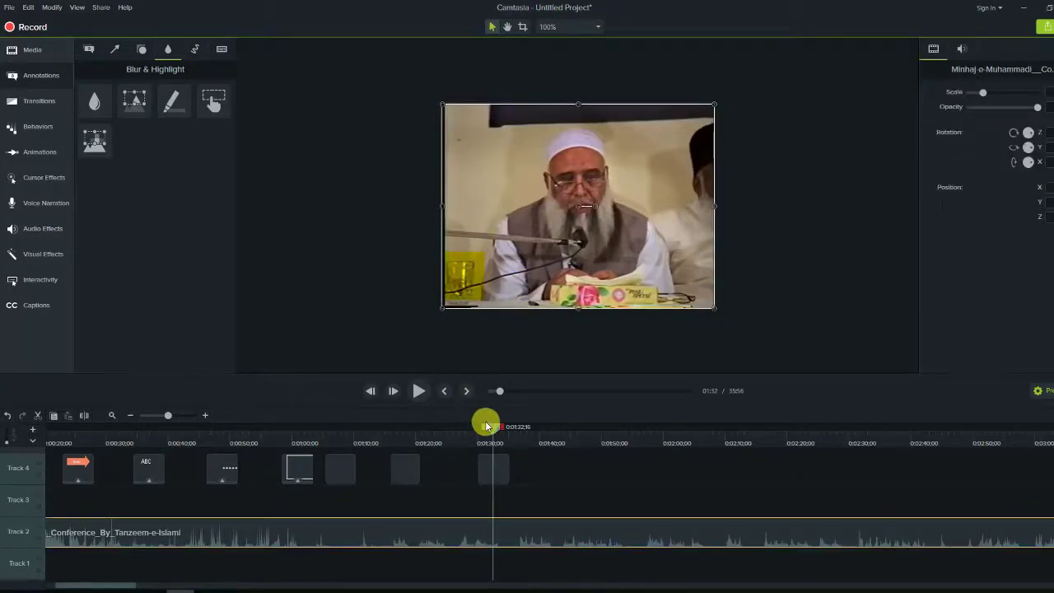
pyautogui.moveTo(483, 431); pyautogui.dragTo(470, 431)
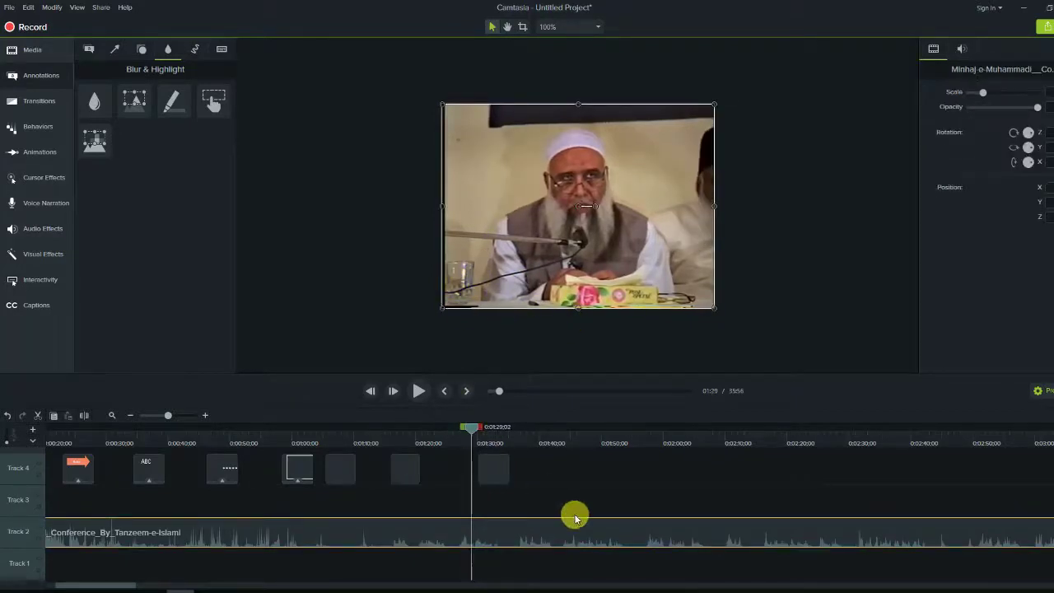
pyautogui.press('space')
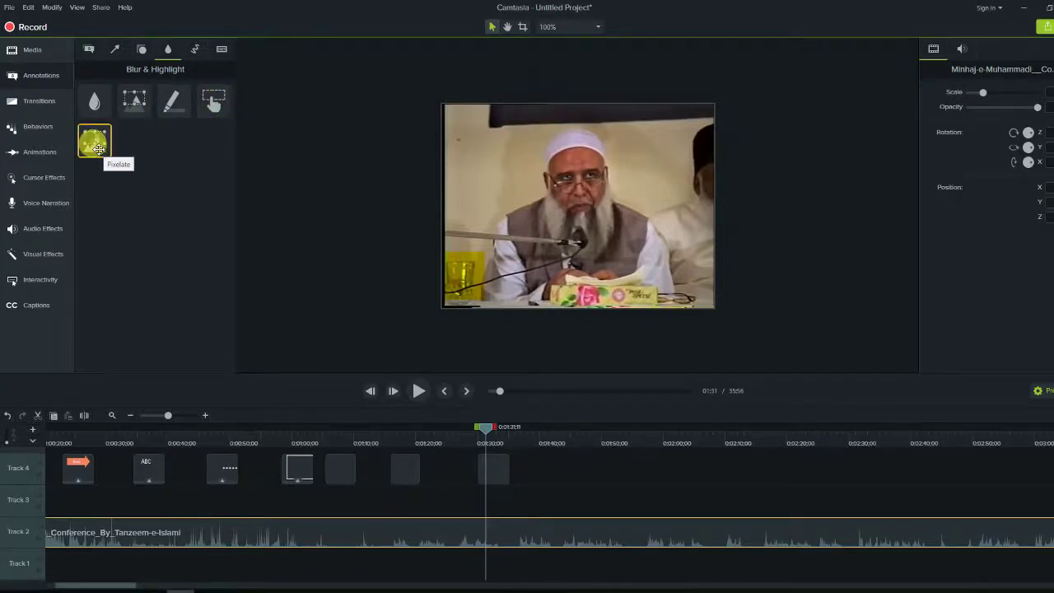
# Step: Add a Pixelate annotation to Track 4 at about 1:42, fit it over the video's lower-left area beside the speaker, and preview it
pyautogui.moveTo(97, 146); pyautogui.dragTo(559, 468)
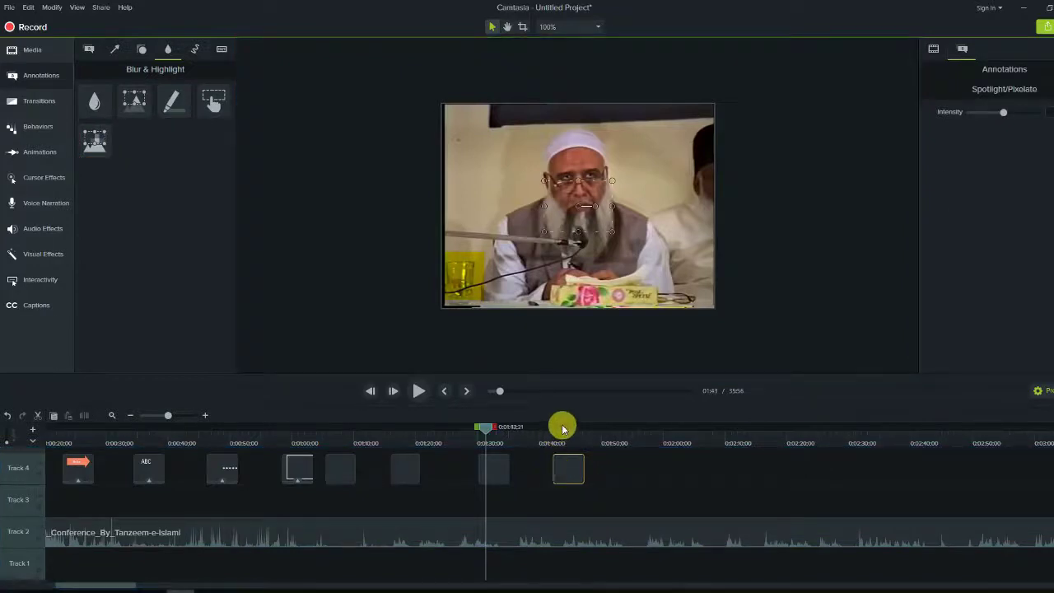
pyautogui.click(562, 427)
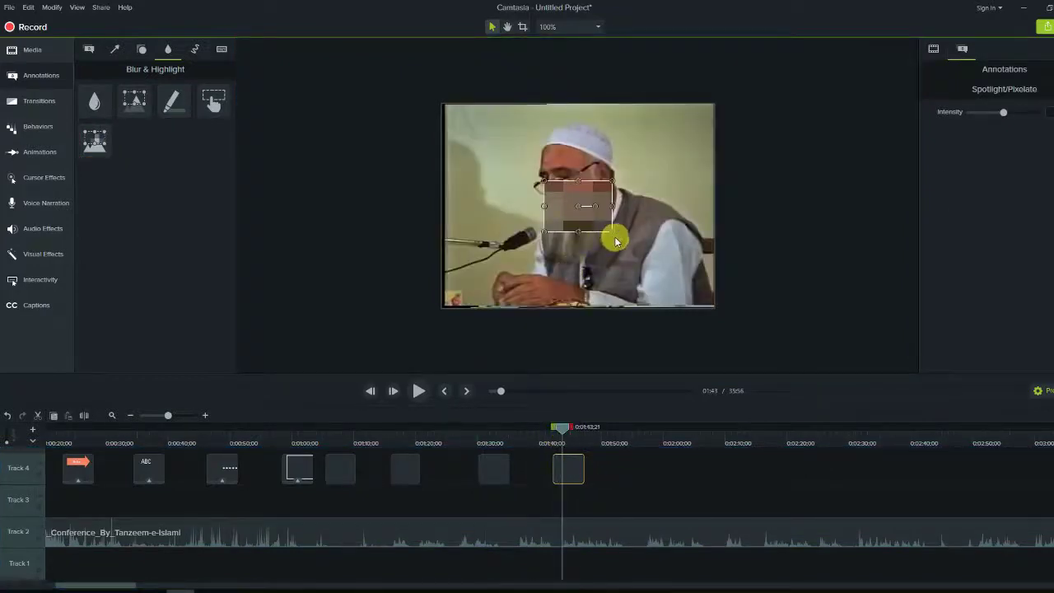
pyautogui.moveTo(612, 234); pyautogui.dragTo(514, 278)
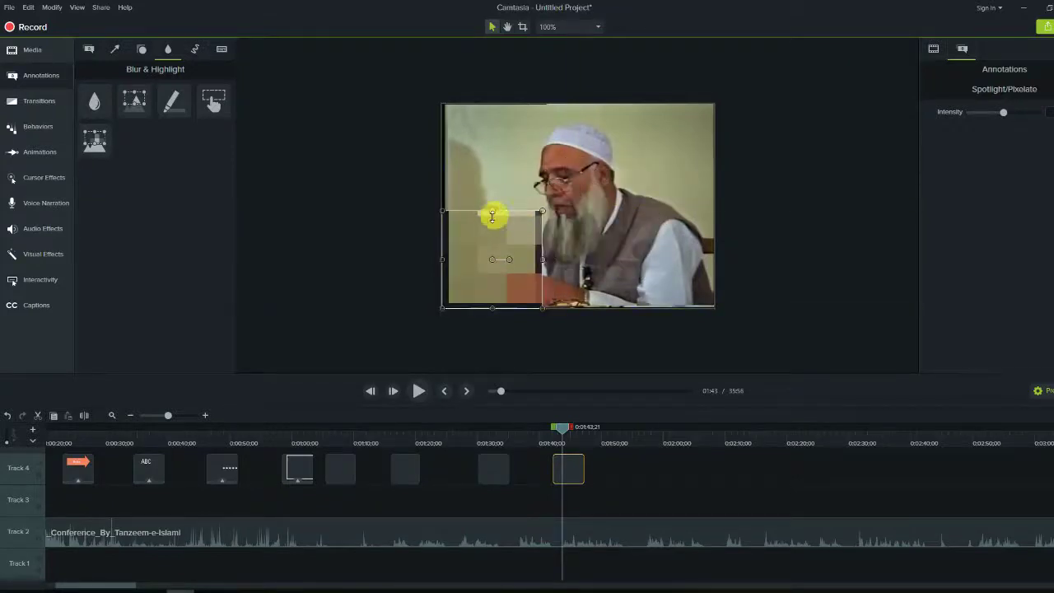
pyautogui.moveTo(493, 215); pyautogui.dragTo(496, 252)
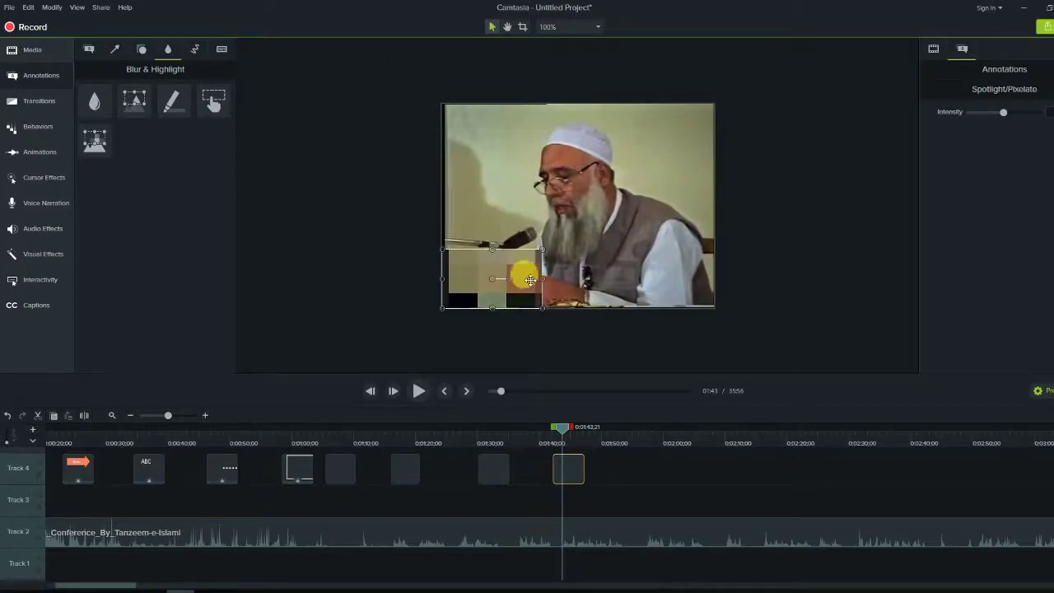
pyautogui.moveTo(543, 284); pyautogui.dragTo(578, 286)
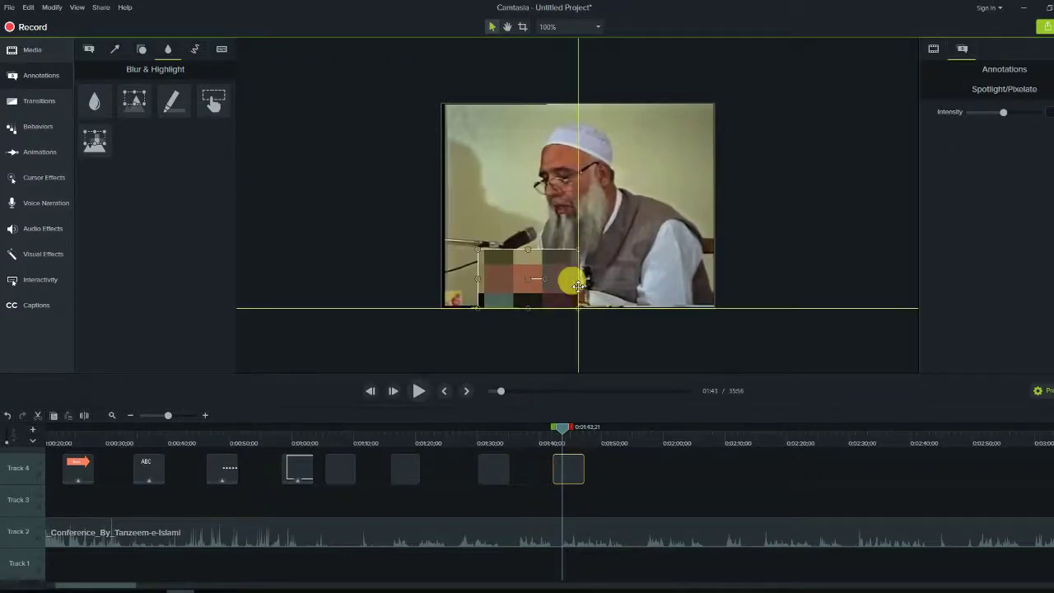
pyautogui.moveTo(481, 282); pyautogui.dragTo(449, 280)
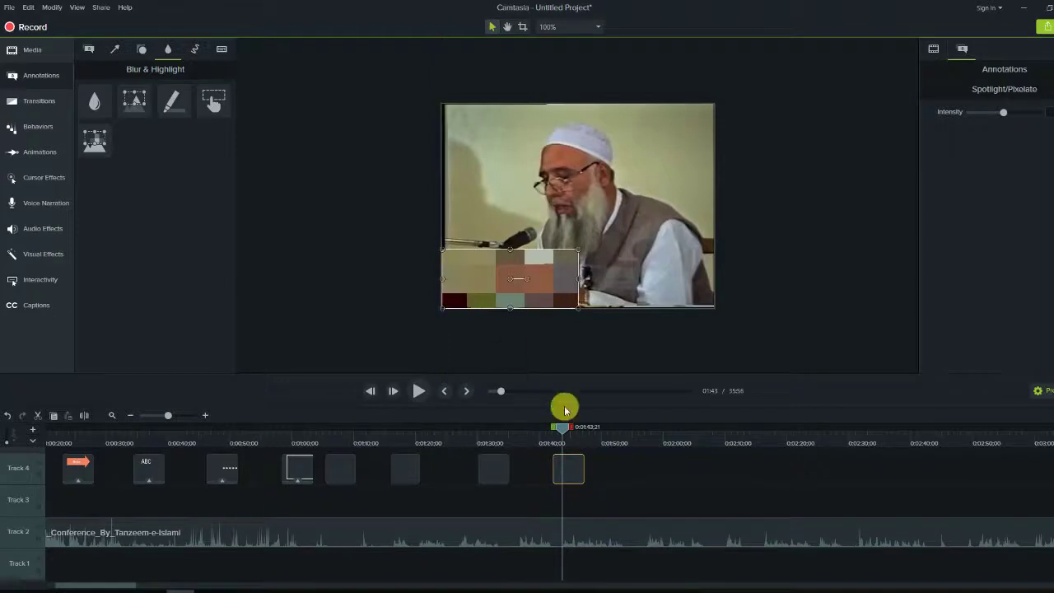
pyautogui.click(574, 480)
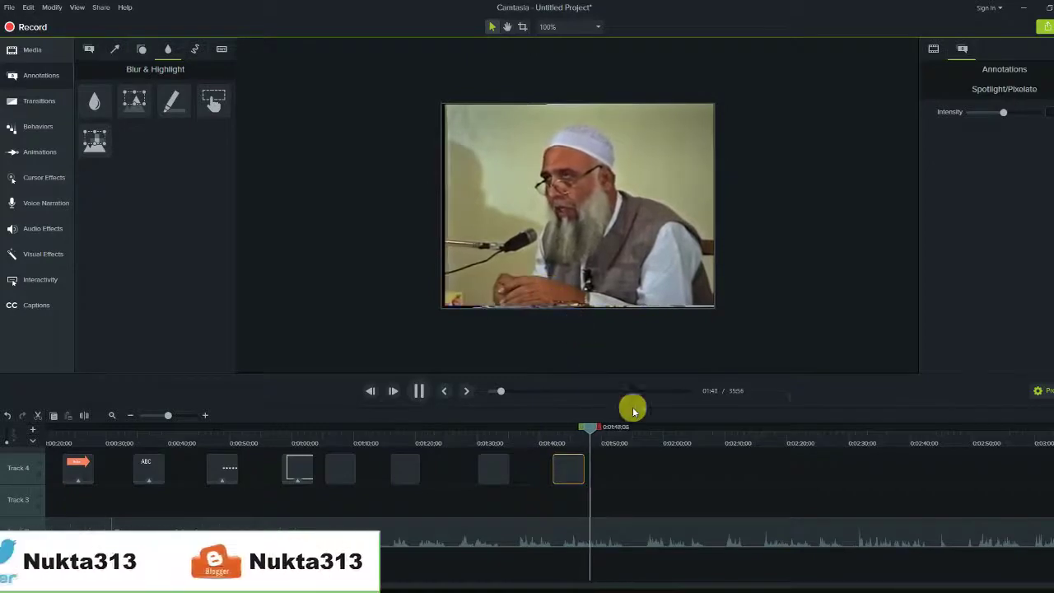
pyautogui.press('space')
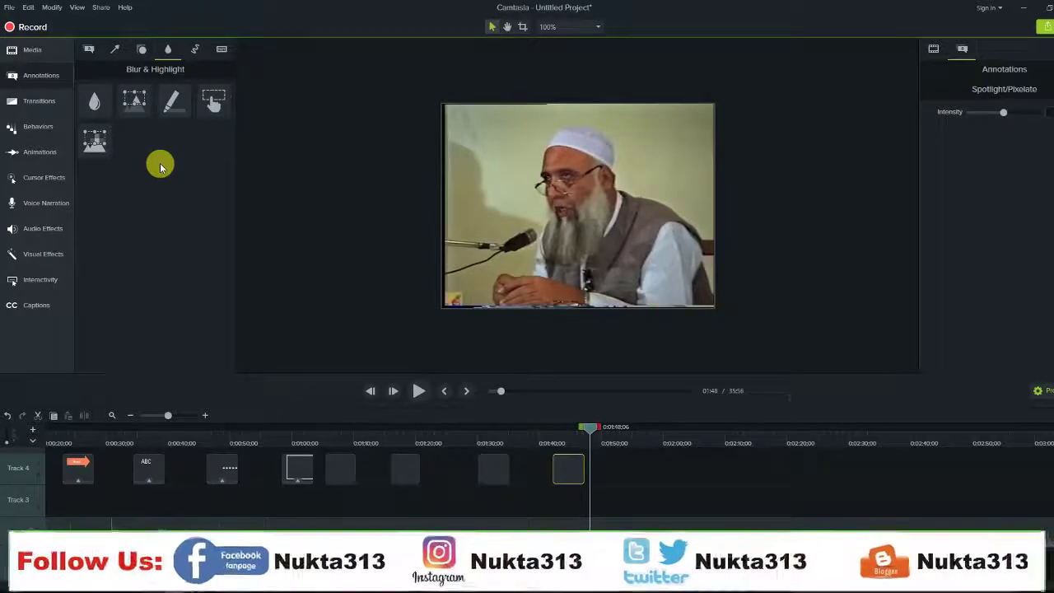
# Step: Add the thin red Sketch Motion arrow to Track 4 at about 2:42 and angle and place it pointing at the man in the black cap
pyautogui.click(197, 52)
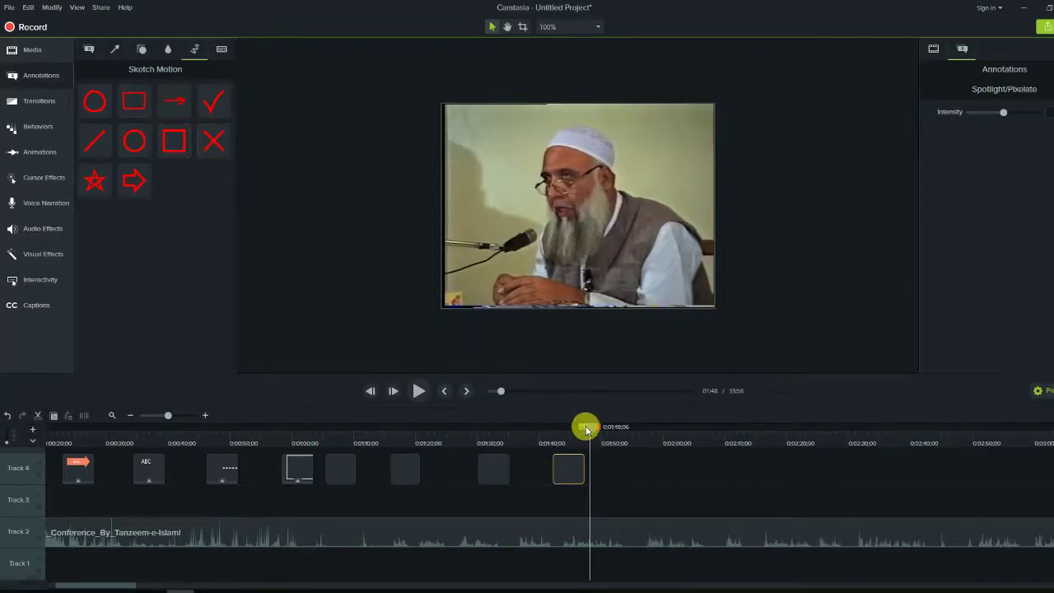
pyautogui.moveTo(586, 428); pyautogui.dragTo(941, 445)
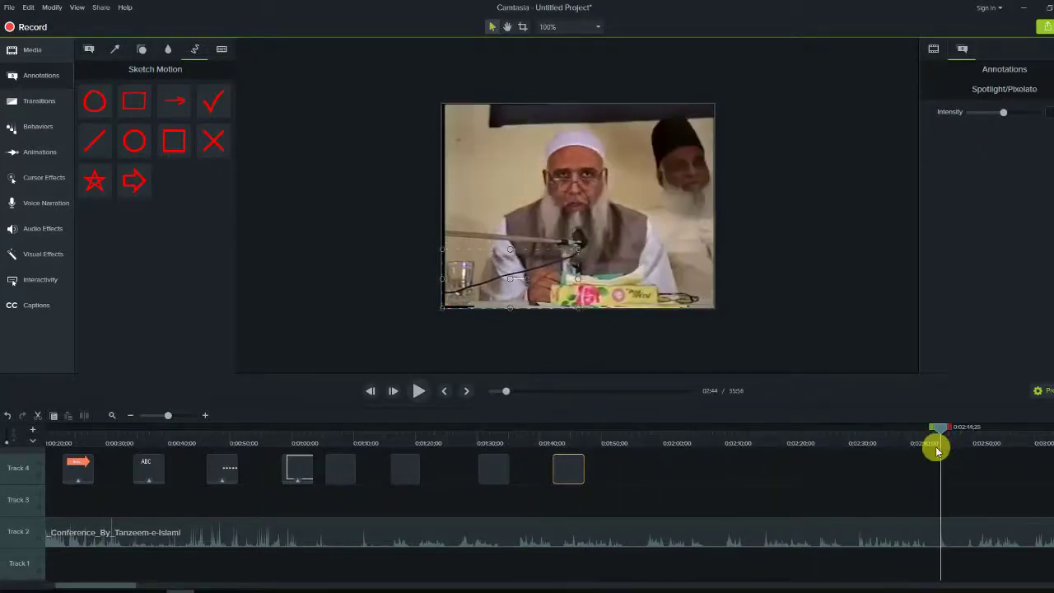
pyautogui.moveTo(178, 102); pyautogui.dragTo(930, 480)
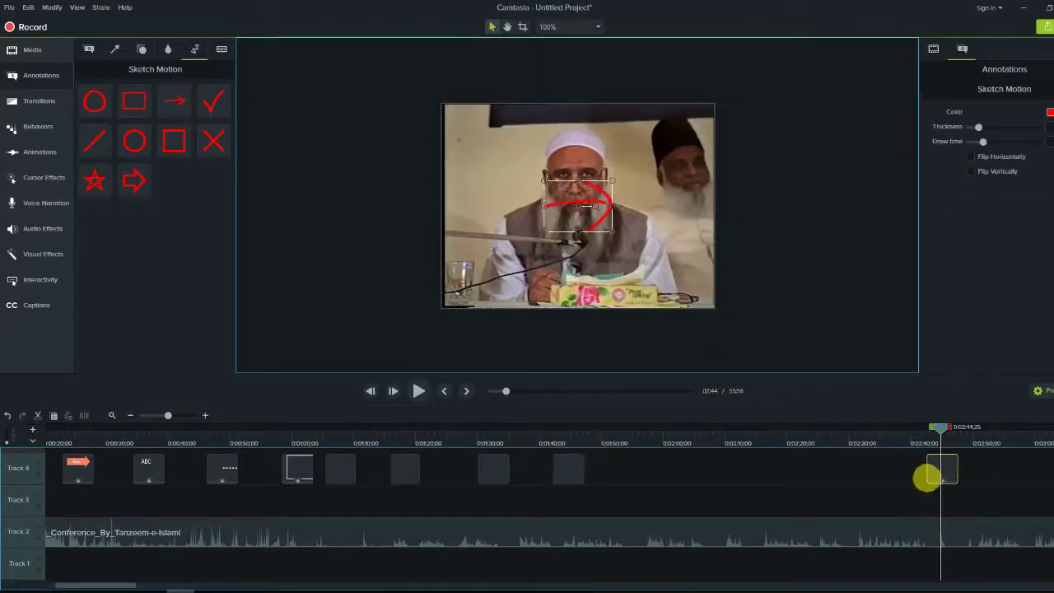
pyautogui.click(943, 461)
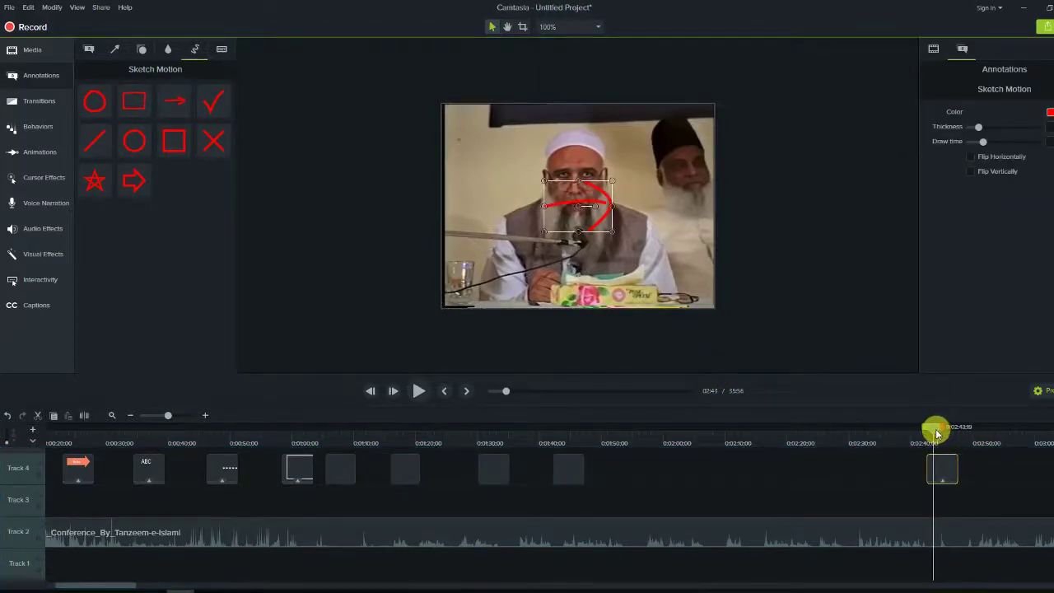
pyautogui.moveTo(936, 434); pyautogui.dragTo(930, 437)
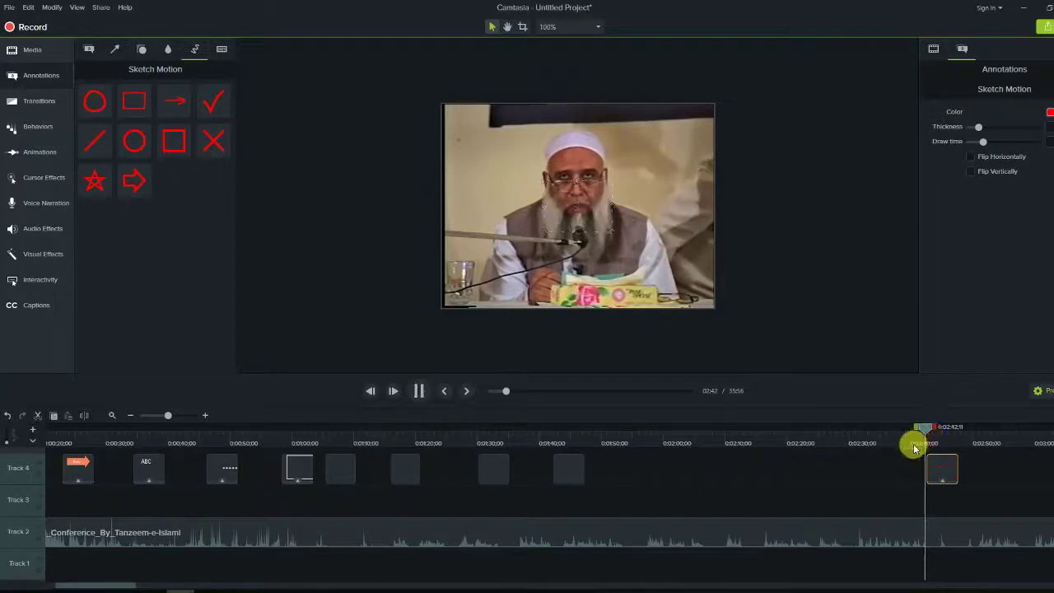
pyautogui.press('space')
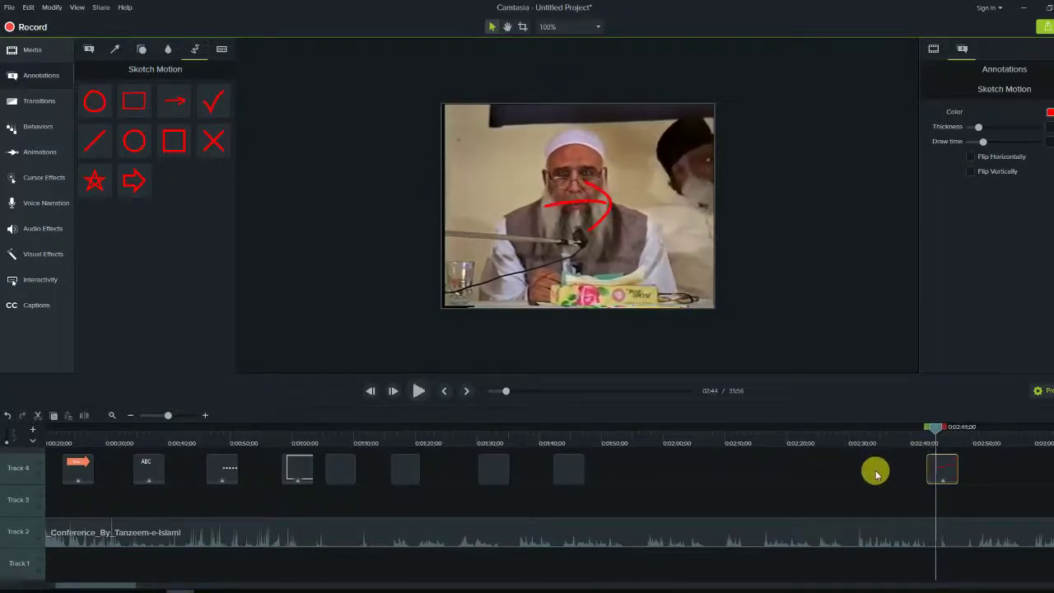
pyautogui.click(599, 212)
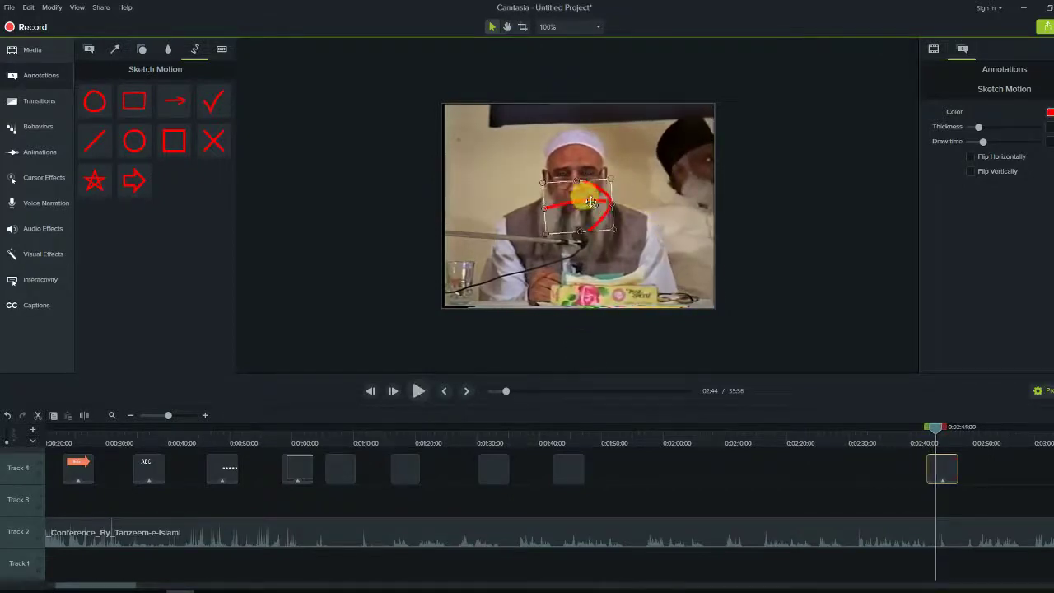
pyautogui.moveTo(570, 211); pyautogui.dragTo(630, 198)
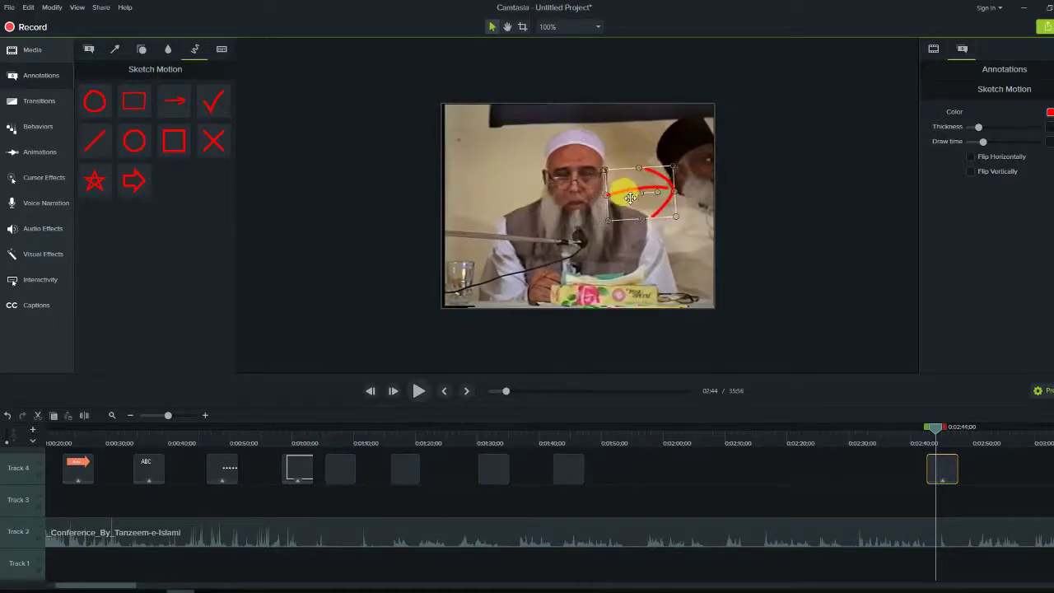
# Step: Lengthen the Sketch Motion arrow clip on Track 4 to end at about 2:51 and play back its drawing animation
pyautogui.click(952, 474)
pyautogui.click(952, 474)
pyautogui.click(958, 472)
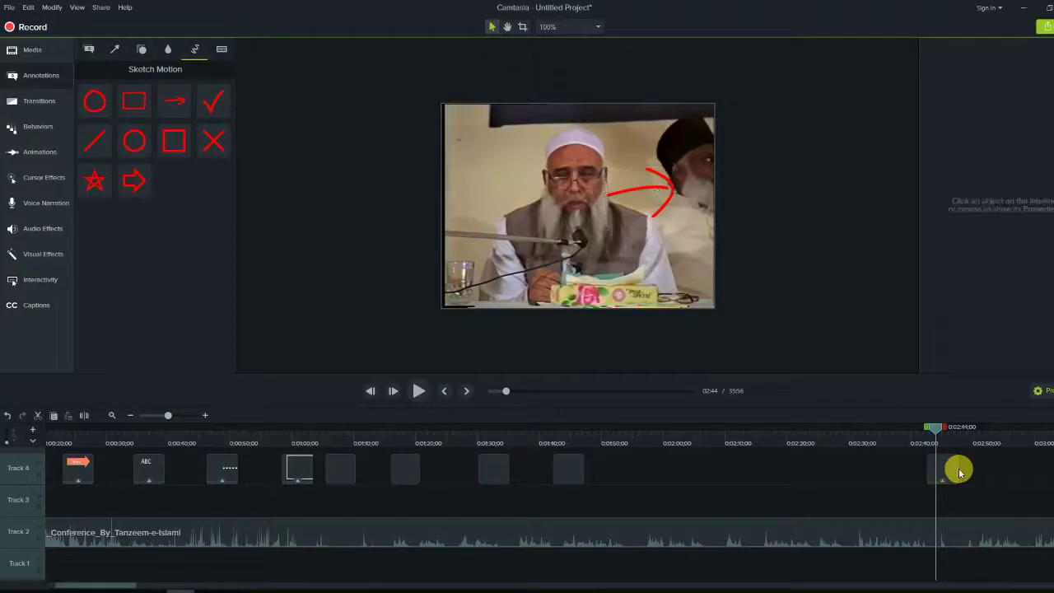
pyautogui.click(958, 471)
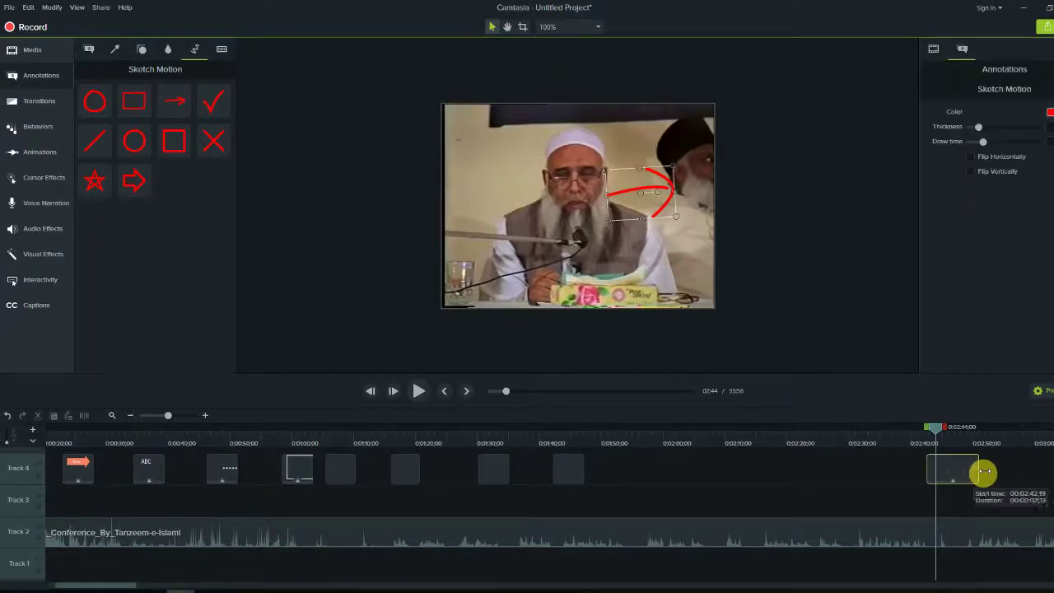
pyautogui.moveTo(940, 433); pyautogui.dragTo(912, 430)
pyautogui.press('space')
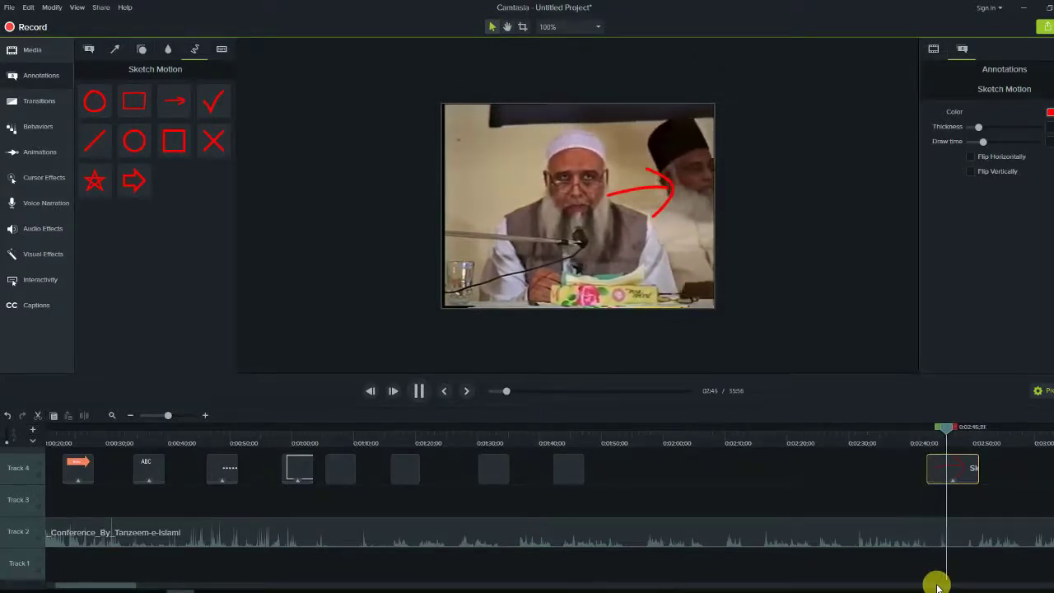
pyautogui.press('space')
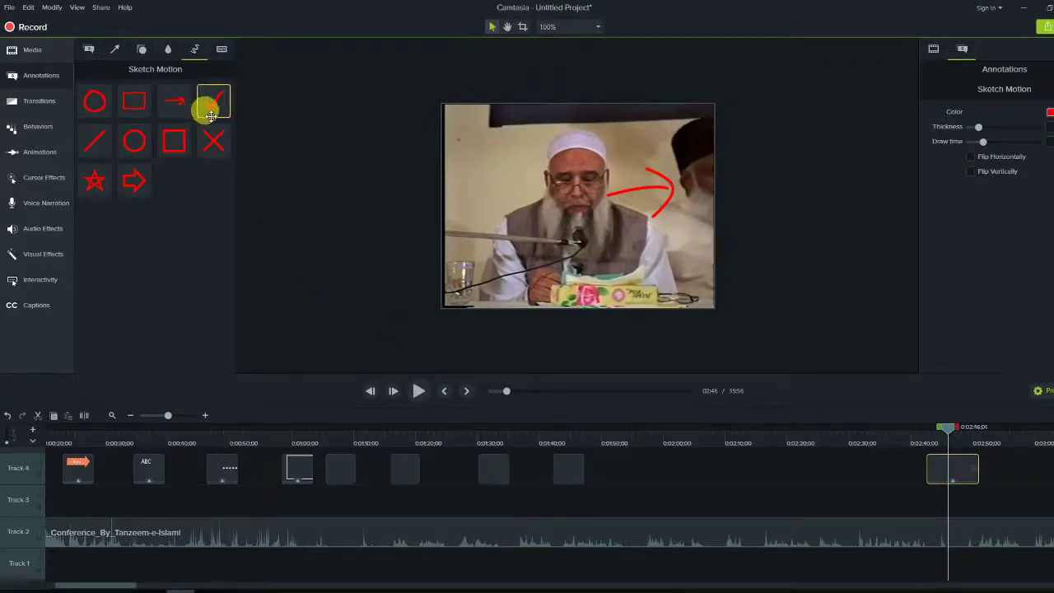
# Step: Add the Sketch Motion check mark to Track 4 at about 2:03 and a Ctrl+A keystroke callout at about 2:15
pyautogui.moveTo(280, 194)
pyautogui.mouseDown()
pyautogui.moveTo(420, 272)
pyautogui.moveTo(513, 473)
pyautogui.moveTo(683, 474)
pyautogui.mouseUp()
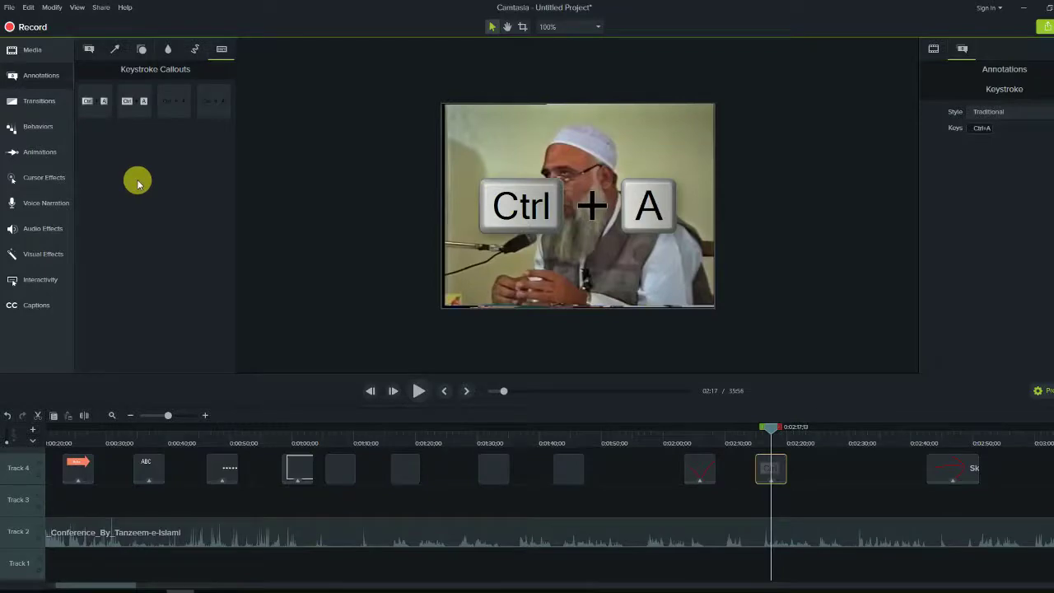
# Step: Show the available transitions and move the later video clip on Track 2 back to start at about 4:50
pyautogui.moveTo(103, 588); pyautogui.dragTo(217, 584)
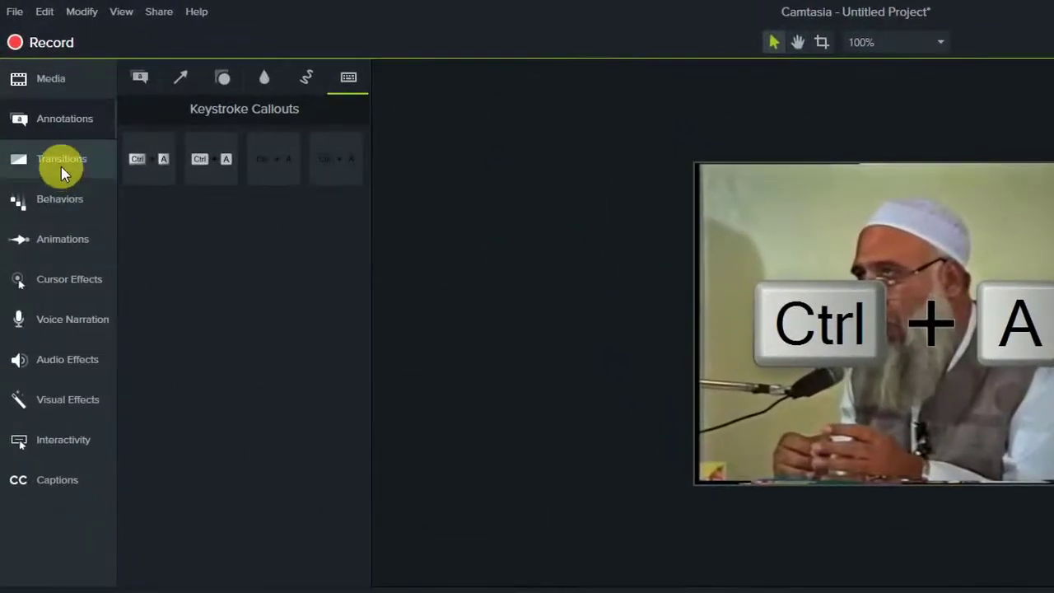
pyautogui.click(61, 165)
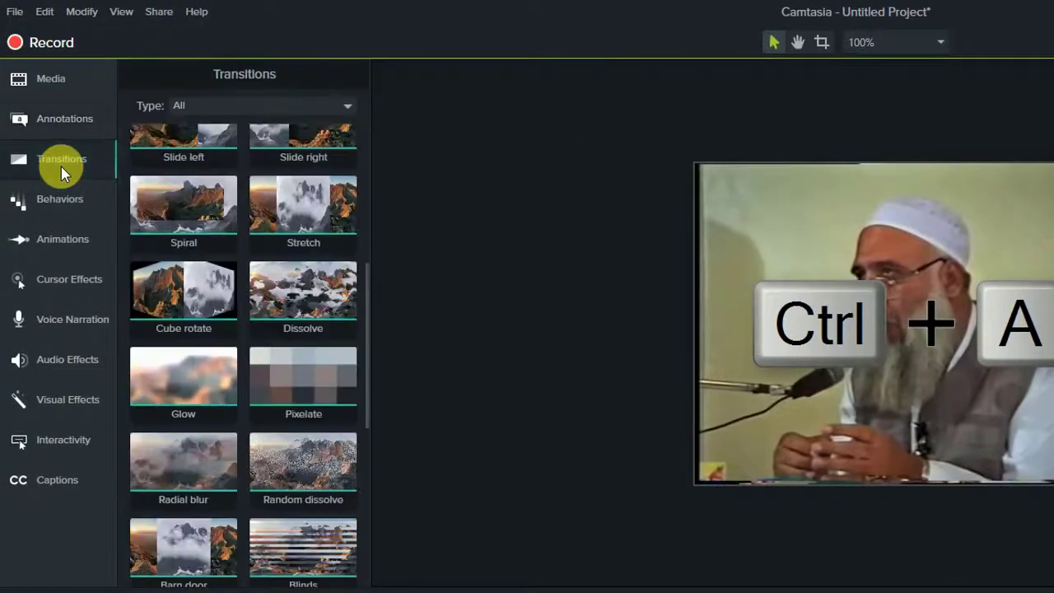
pyautogui.click(930, 324)
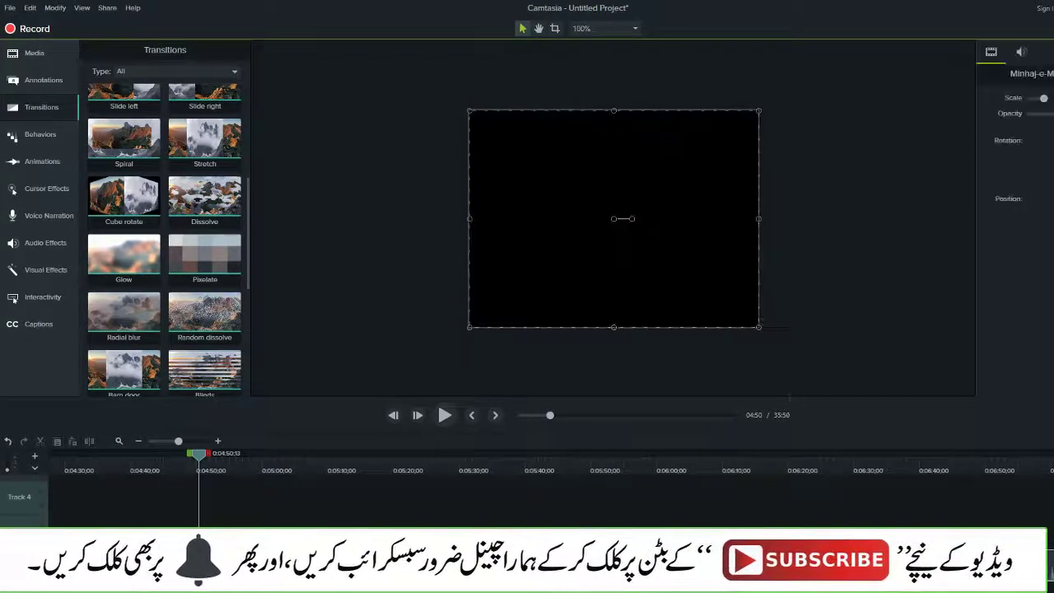
pyautogui.moveTo(261, 569); pyautogui.dragTo(208, 569)
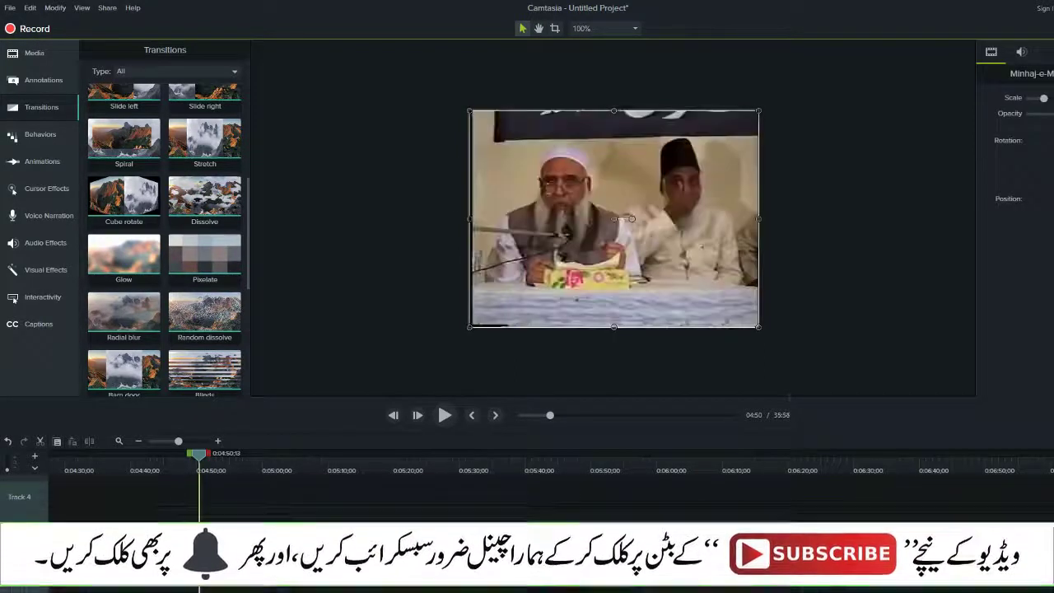
# Step: Apply the Blinds transition to the start of the later video clip on Track 2 at about 4:50, with playback starting from about 4:46
pyautogui.moveTo(174, 461); pyautogui.dragTo(174, 454)
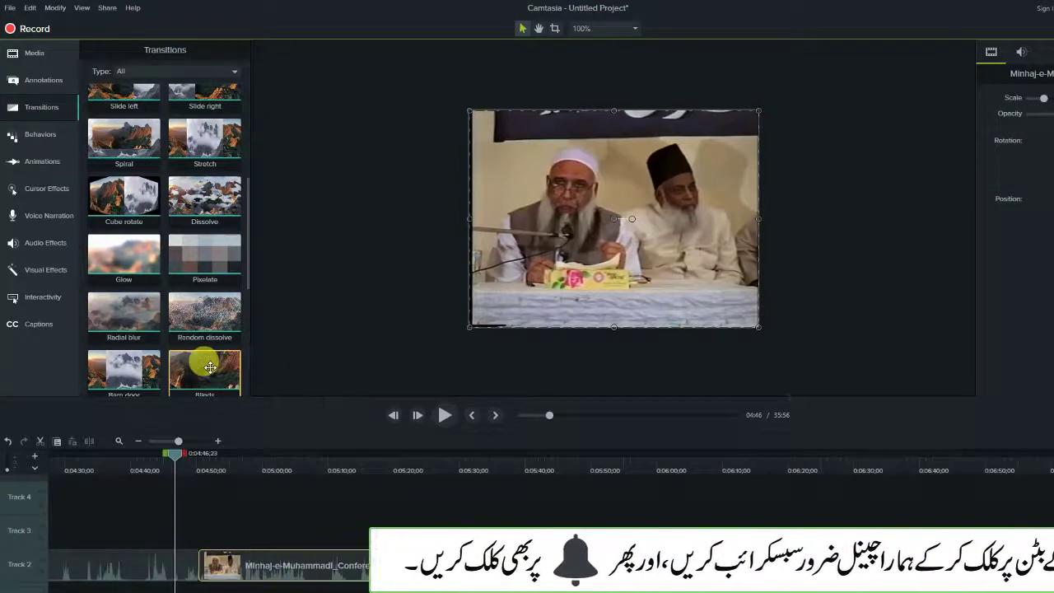
pyautogui.moveTo(207, 370)
pyautogui.mouseDown()
pyautogui.moveTo(198, 562)
pyautogui.moveTo(230, 554)
pyautogui.mouseUp()
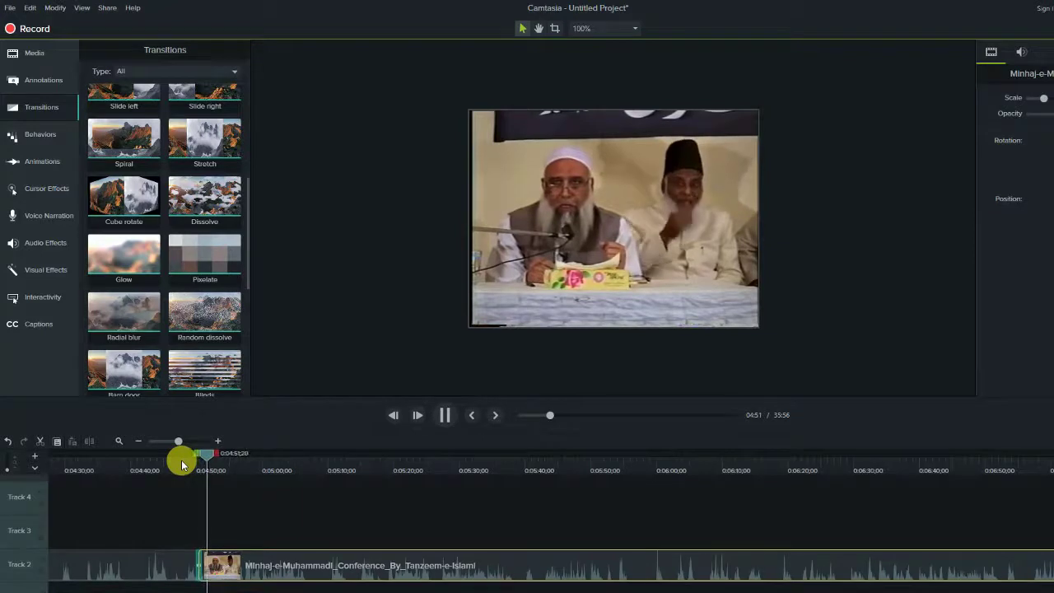
# Step: Replace the transition at the start of the later Track 2 clip with Cube rotate and preview it from about 4:48
pyautogui.press('space')
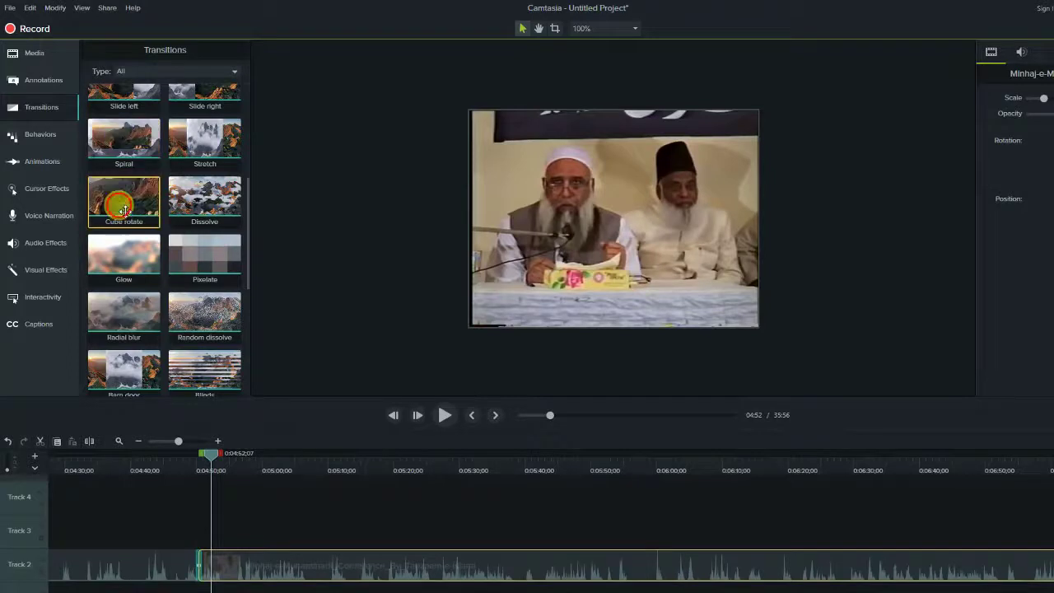
pyautogui.moveTo(117, 207); pyautogui.dragTo(192, 560)
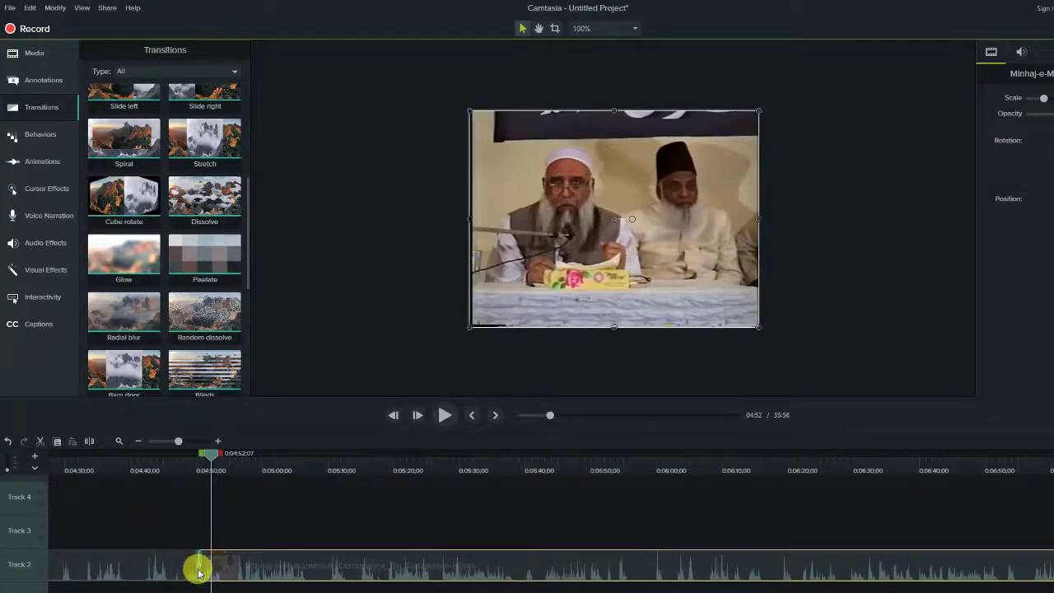
pyautogui.moveTo(203, 458); pyautogui.dragTo(187, 458)
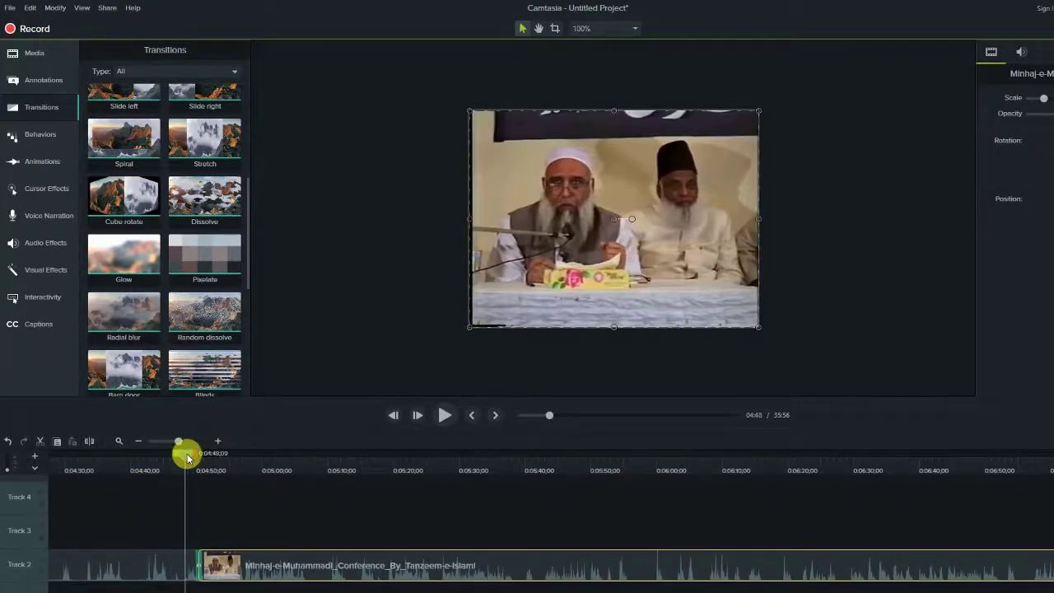
pyautogui.click(248, 507)
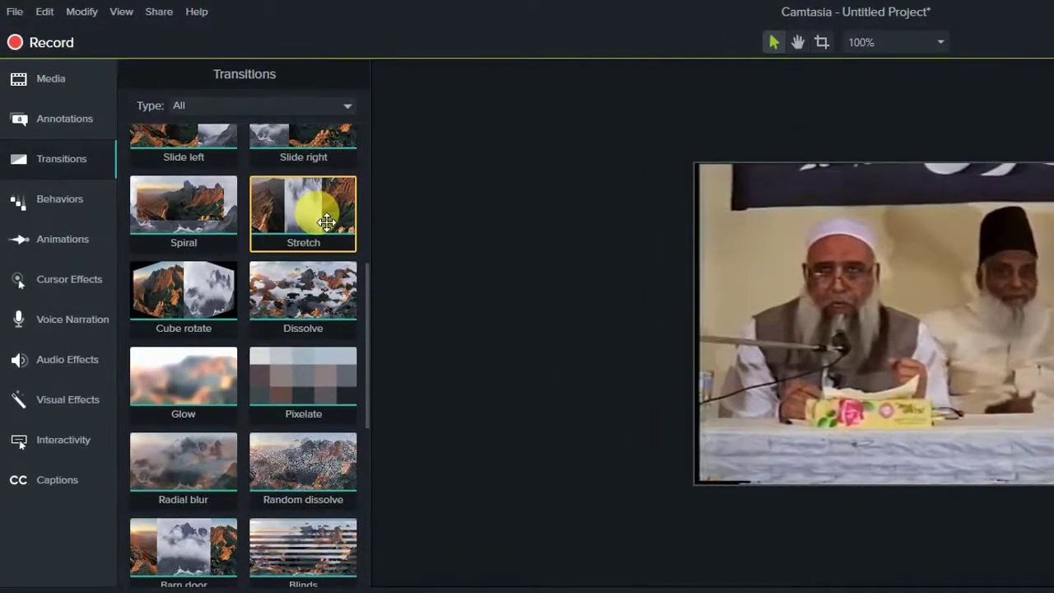
# Step: Apply the Stretch transition to the start of the later Track 2 clip and preview it from just before the cut
pyautogui.moveTo(326, 220); pyautogui.dragTo(301, 592)
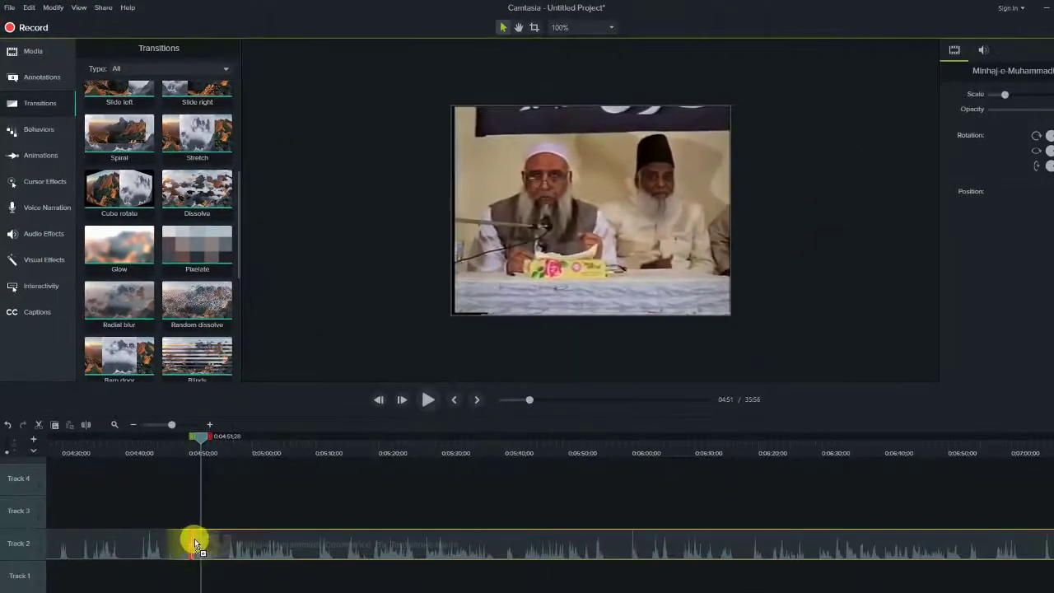
pyautogui.moveTo(195, 544); pyautogui.dragTo(196, 544)
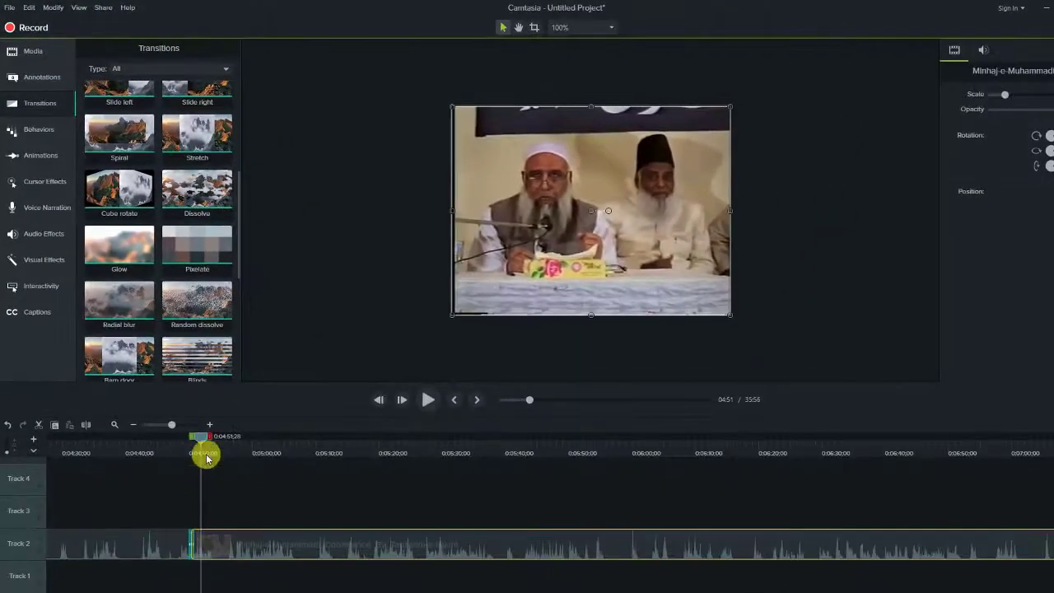
pyautogui.moveTo(204, 441); pyautogui.dragTo(183, 441)
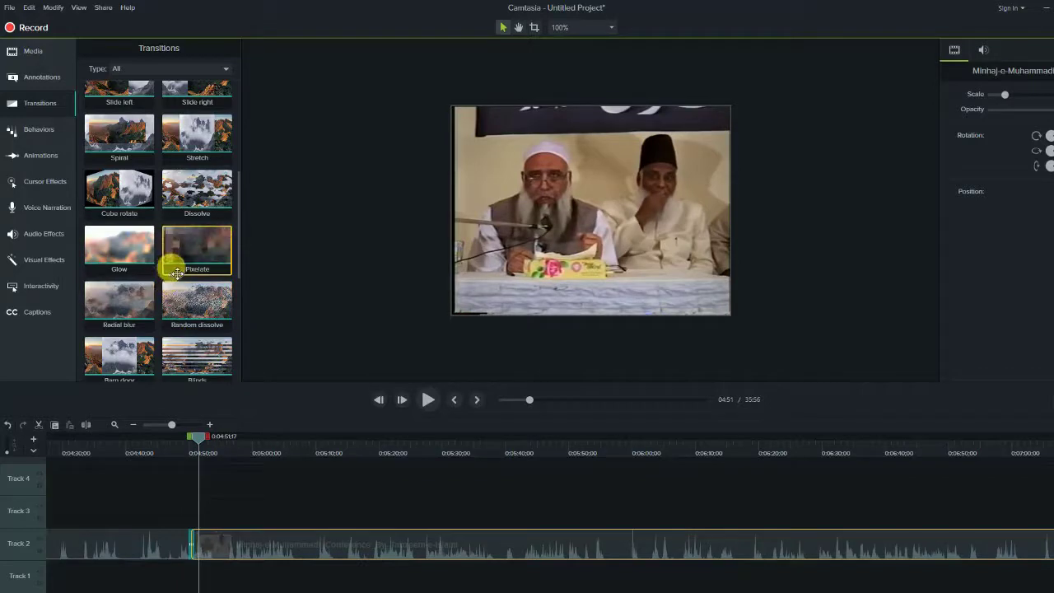
# Step: Browse the remaining transitions through to Wheel and Zig zag at the end of the library
pyautogui.scroll(-3, 176, 252)
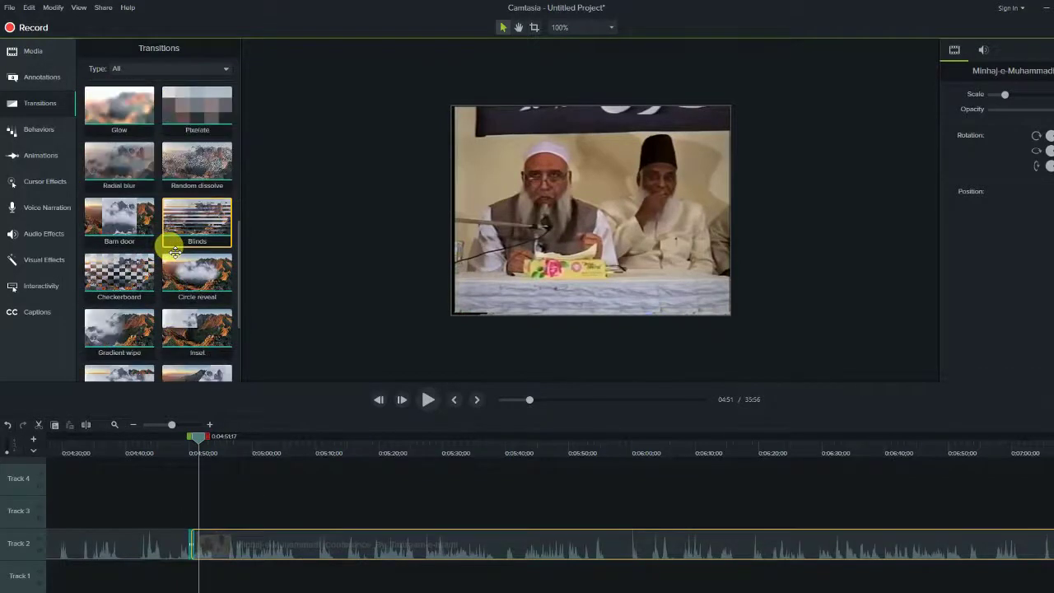
pyautogui.scroll(-3, 172, 280)
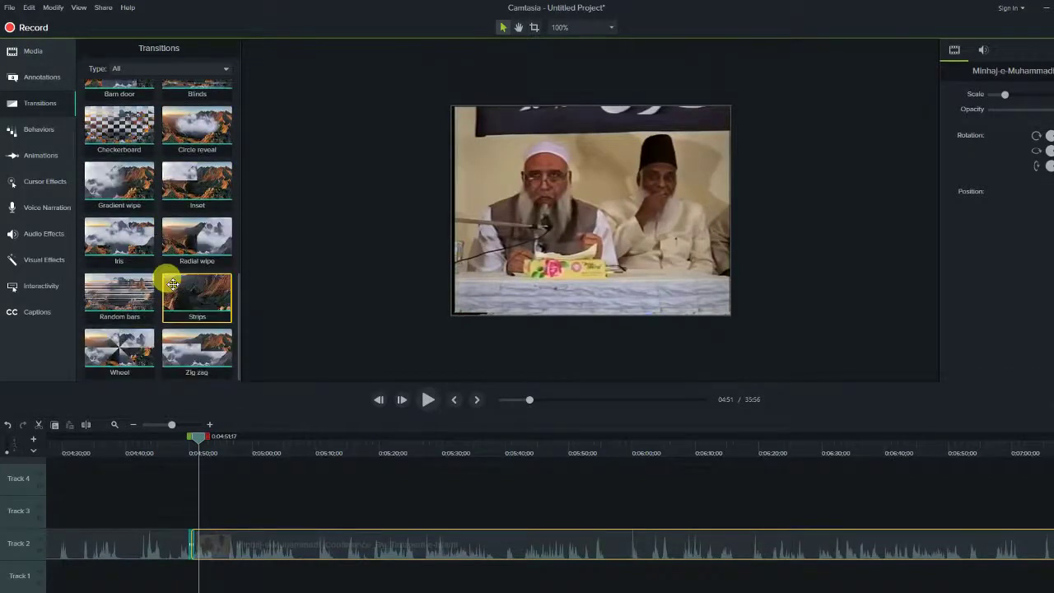